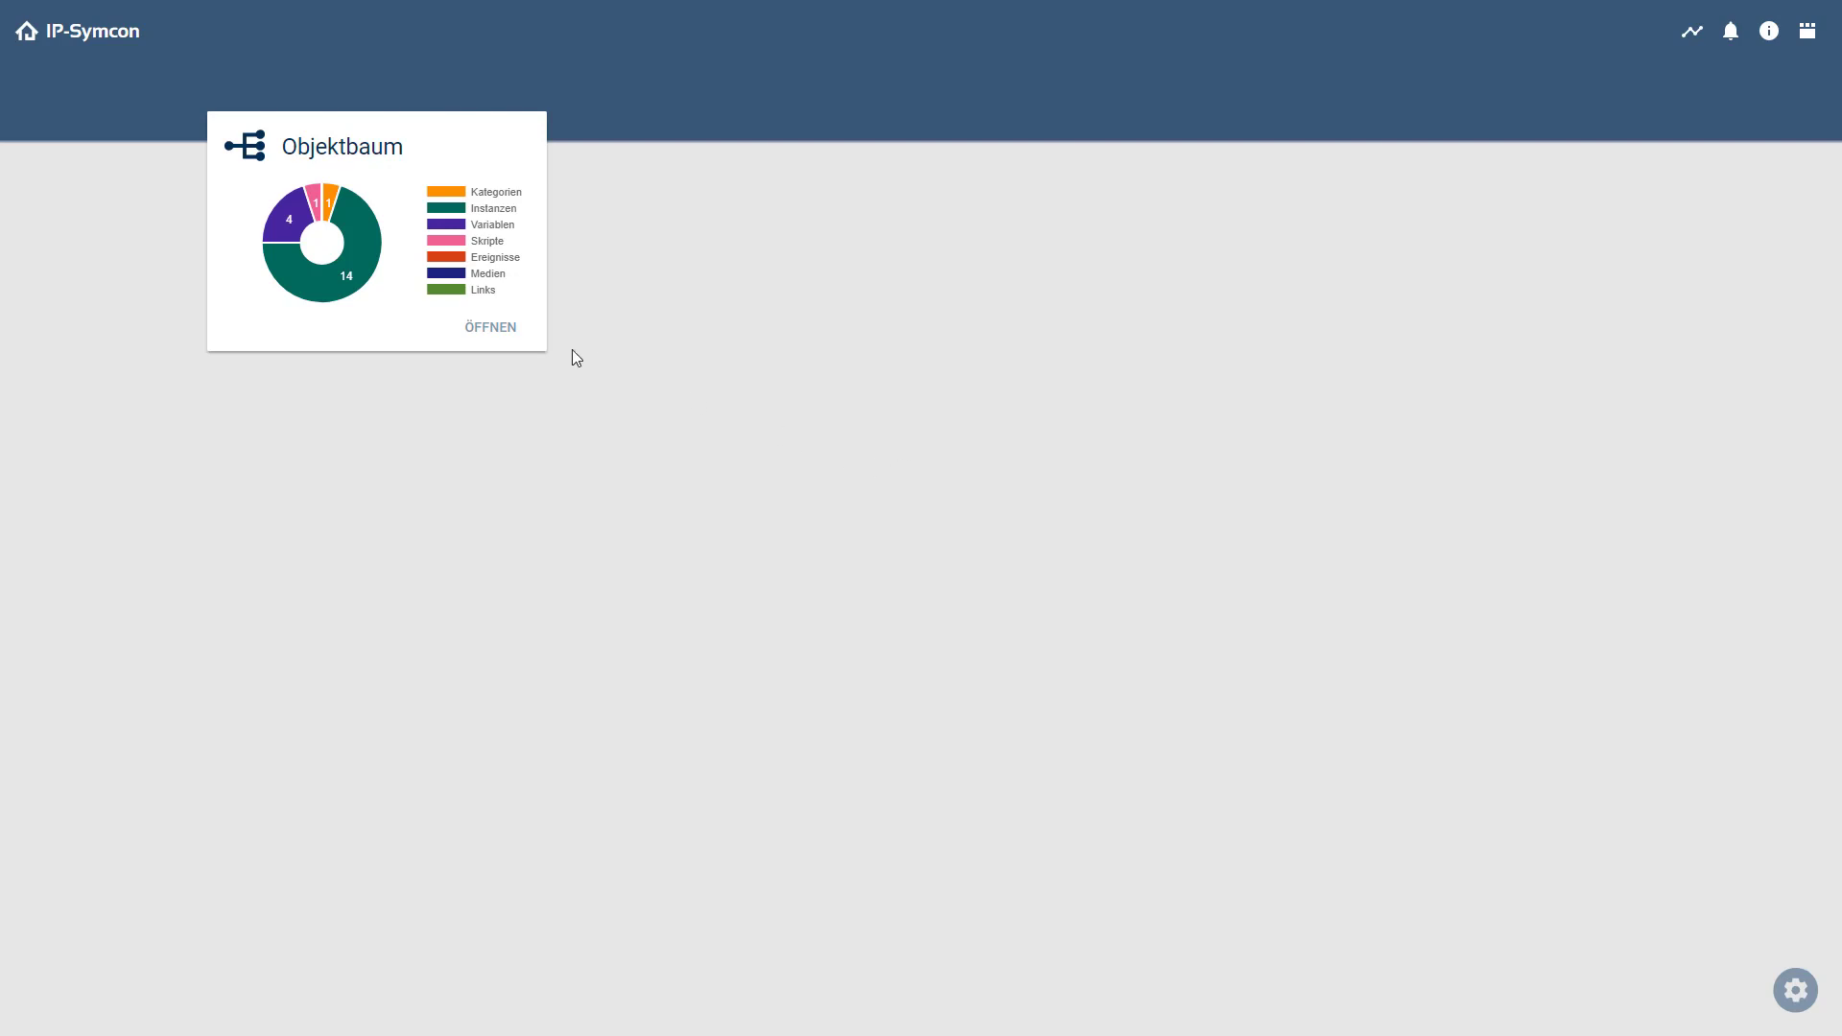
Step: Open the full object tree, expand Kern Instanzen and select the Modules core instance
click(493, 327)
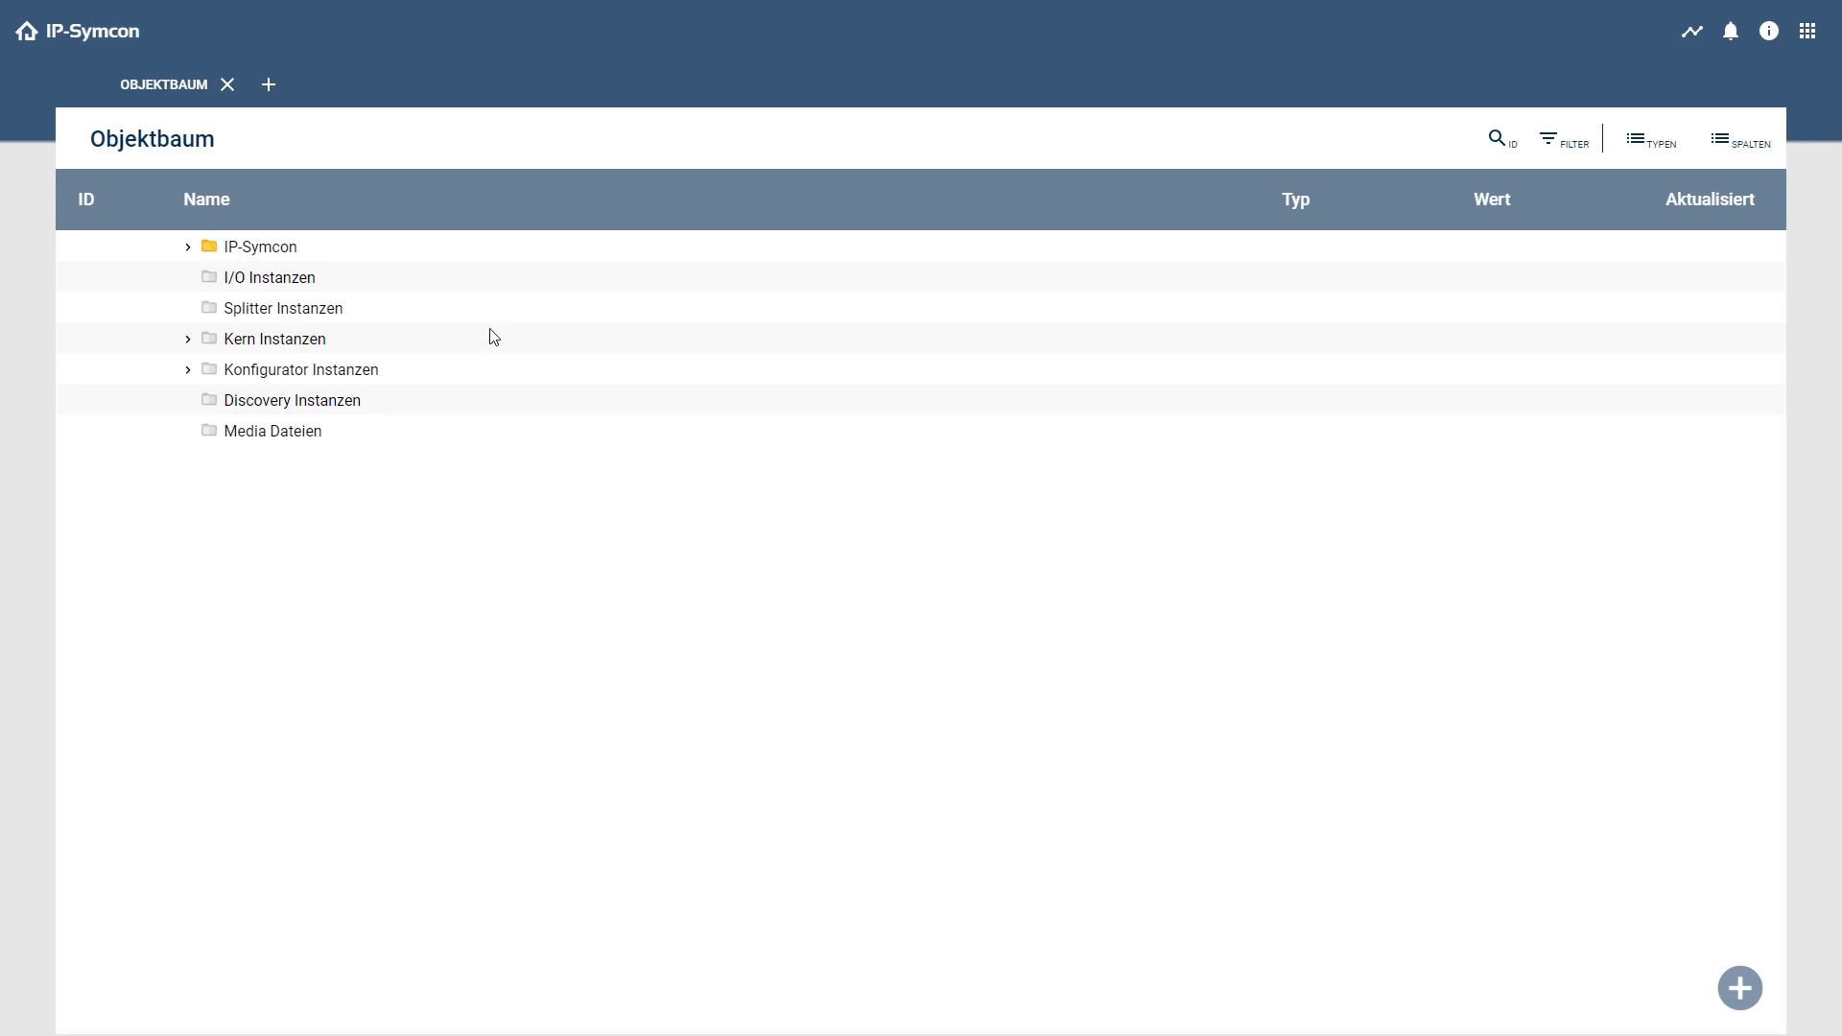
click(188, 342)
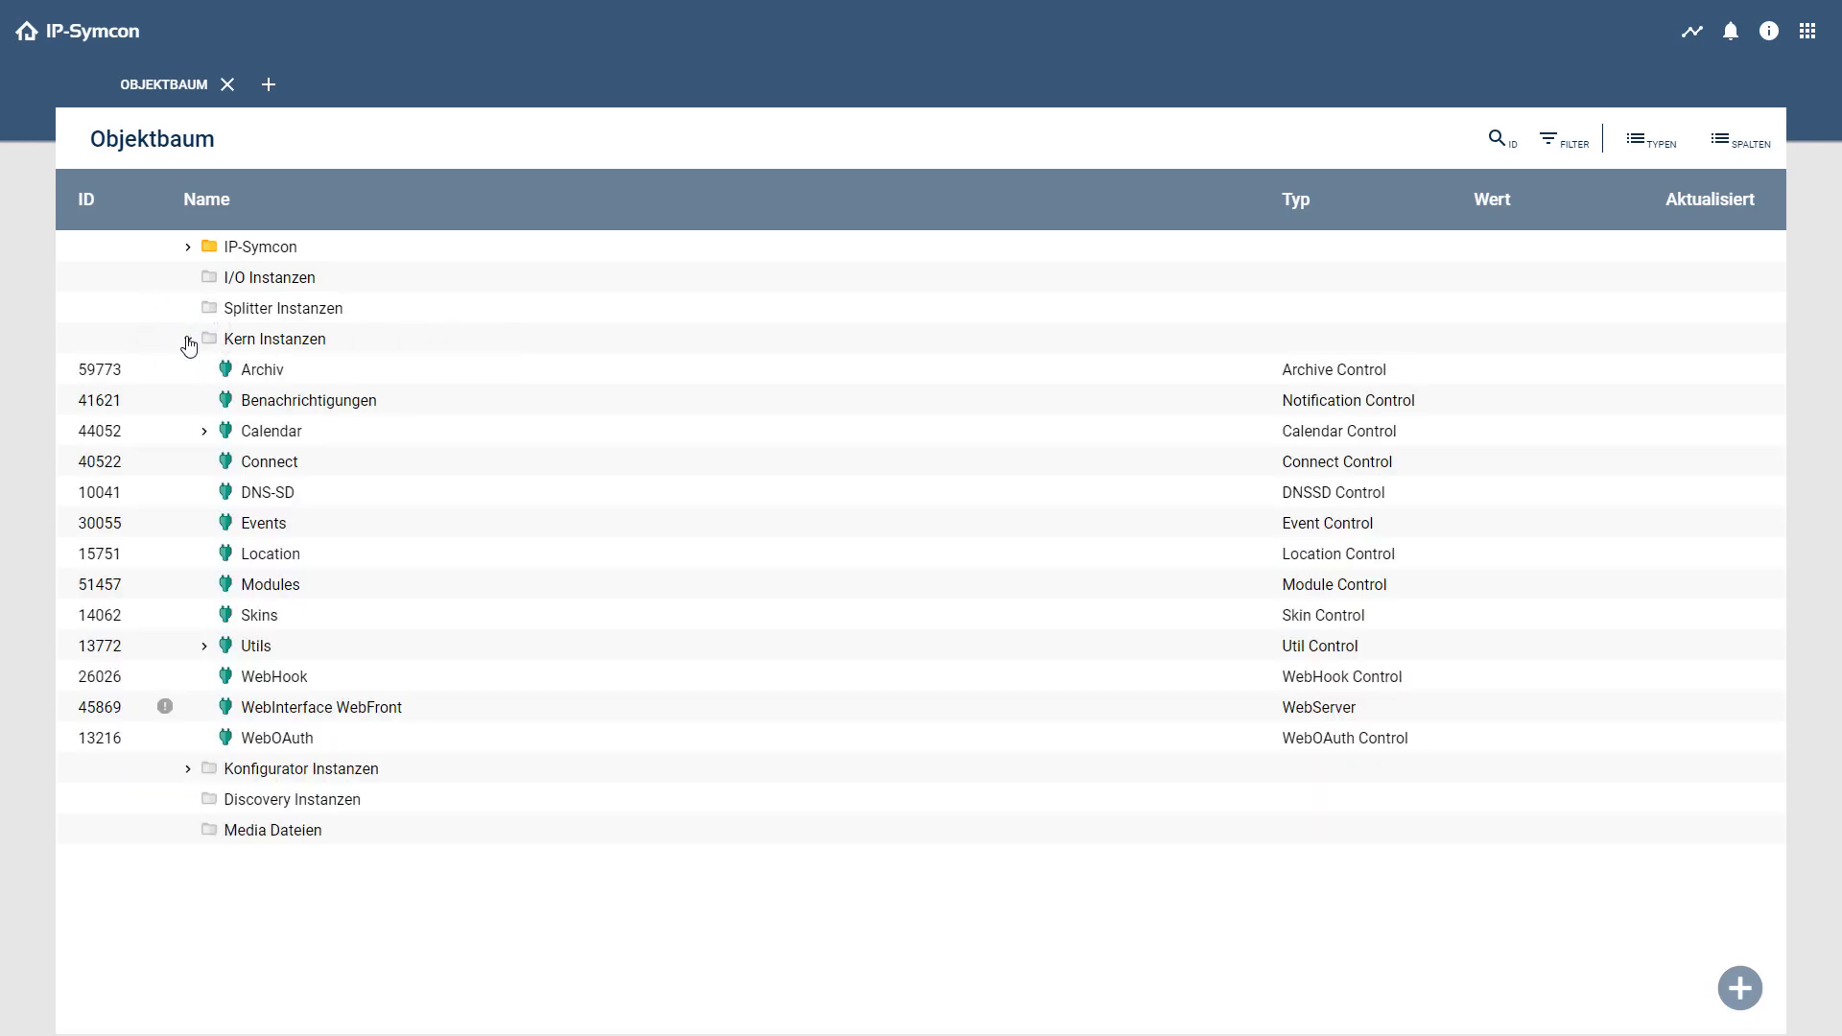
click(275, 585)
click(276, 587)
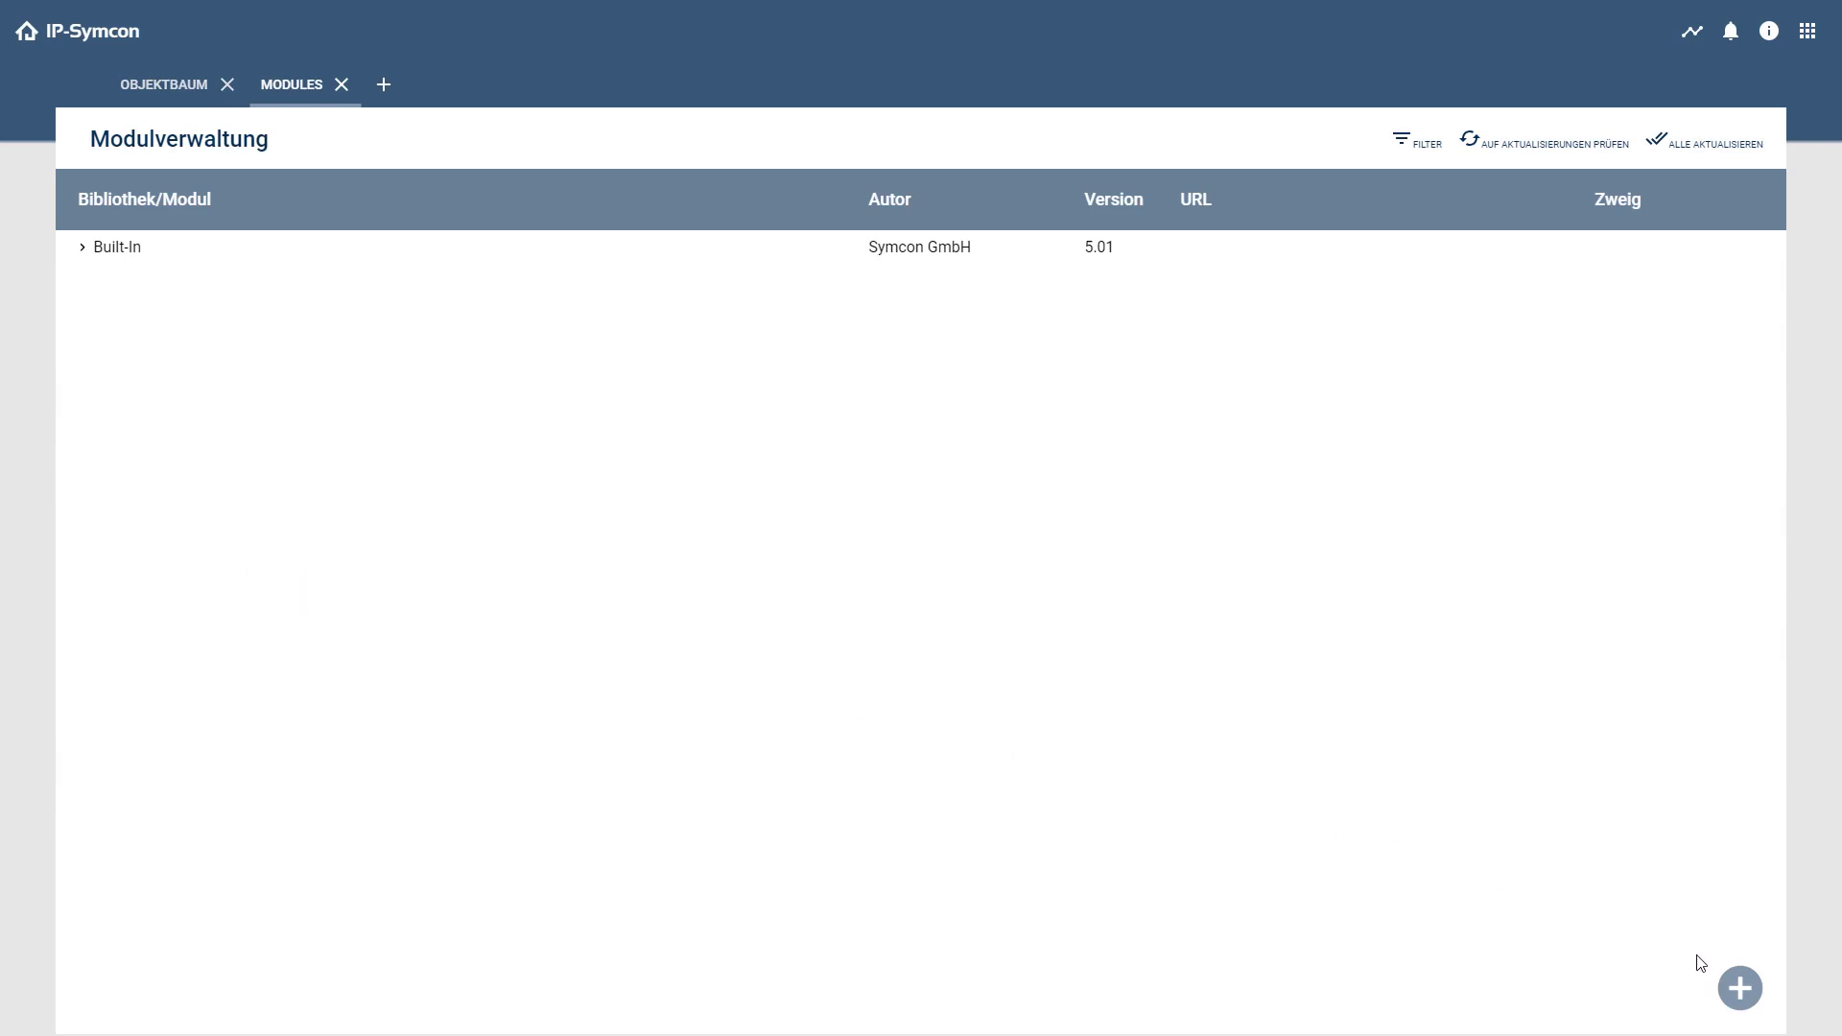
click(1741, 988)
text(https://github.com/symcon/SymconMisc)
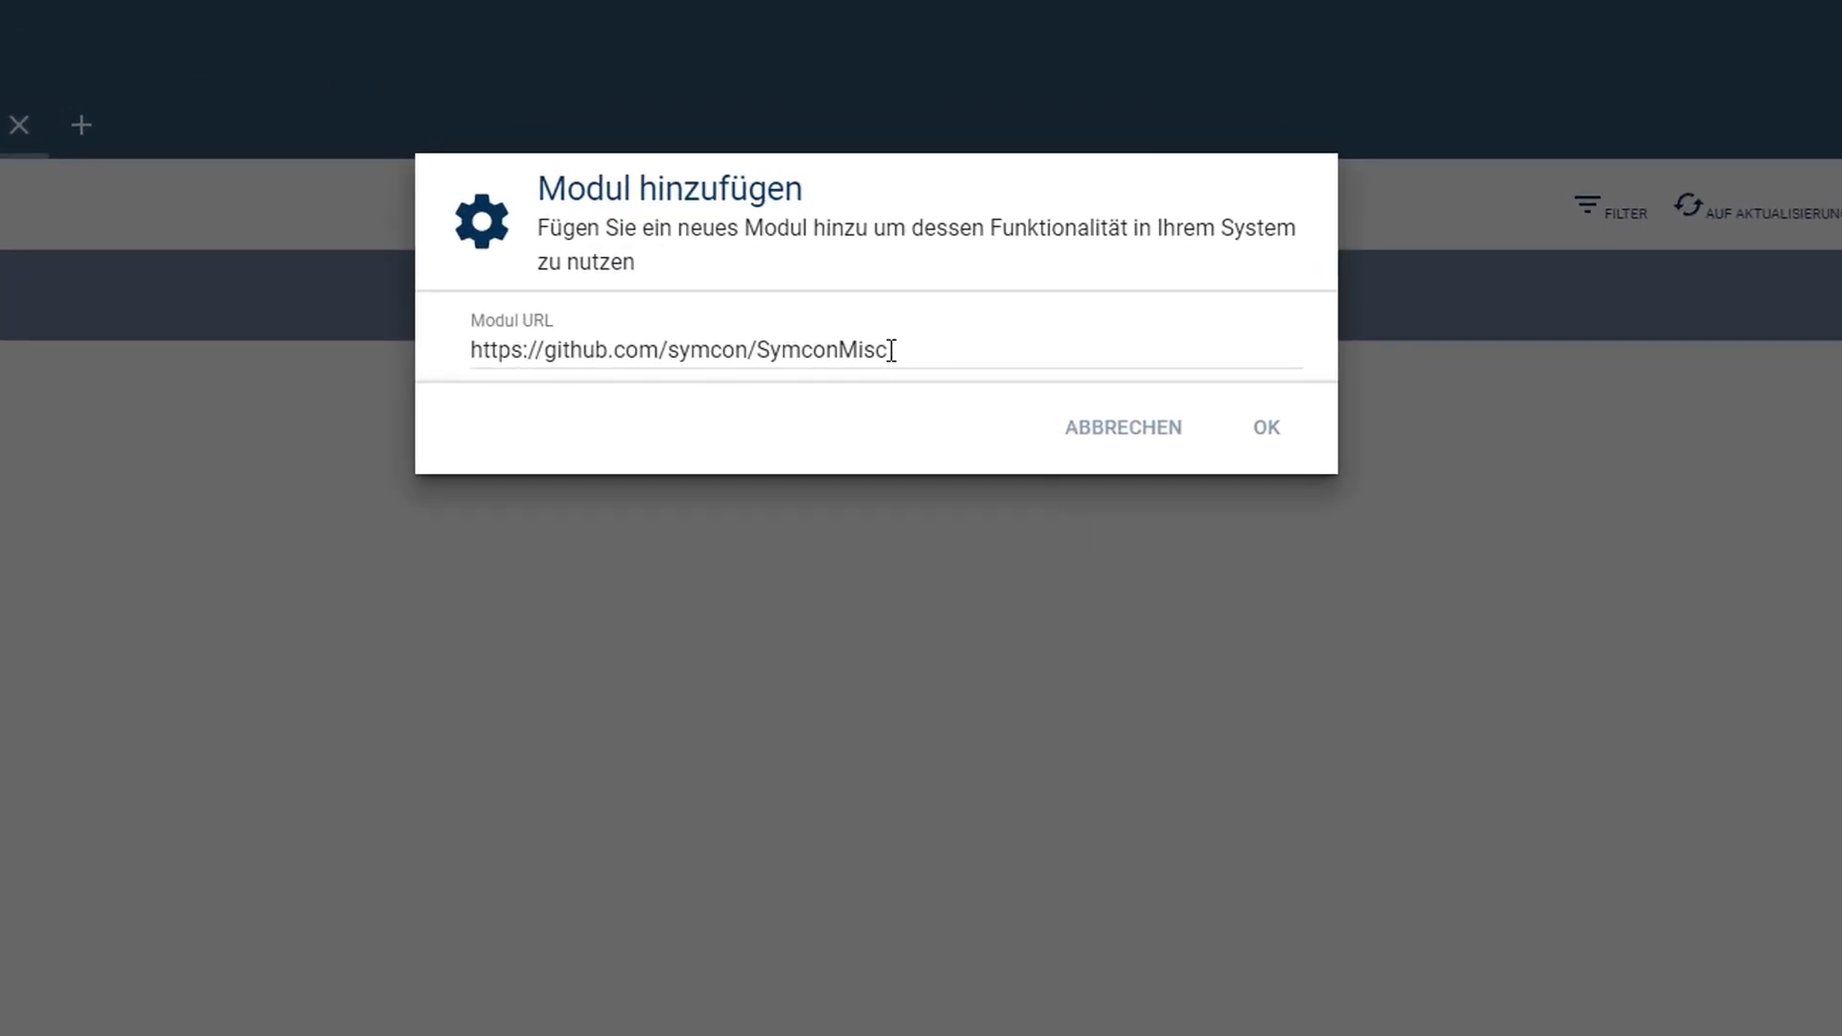
drag(891, 351, 757, 355)
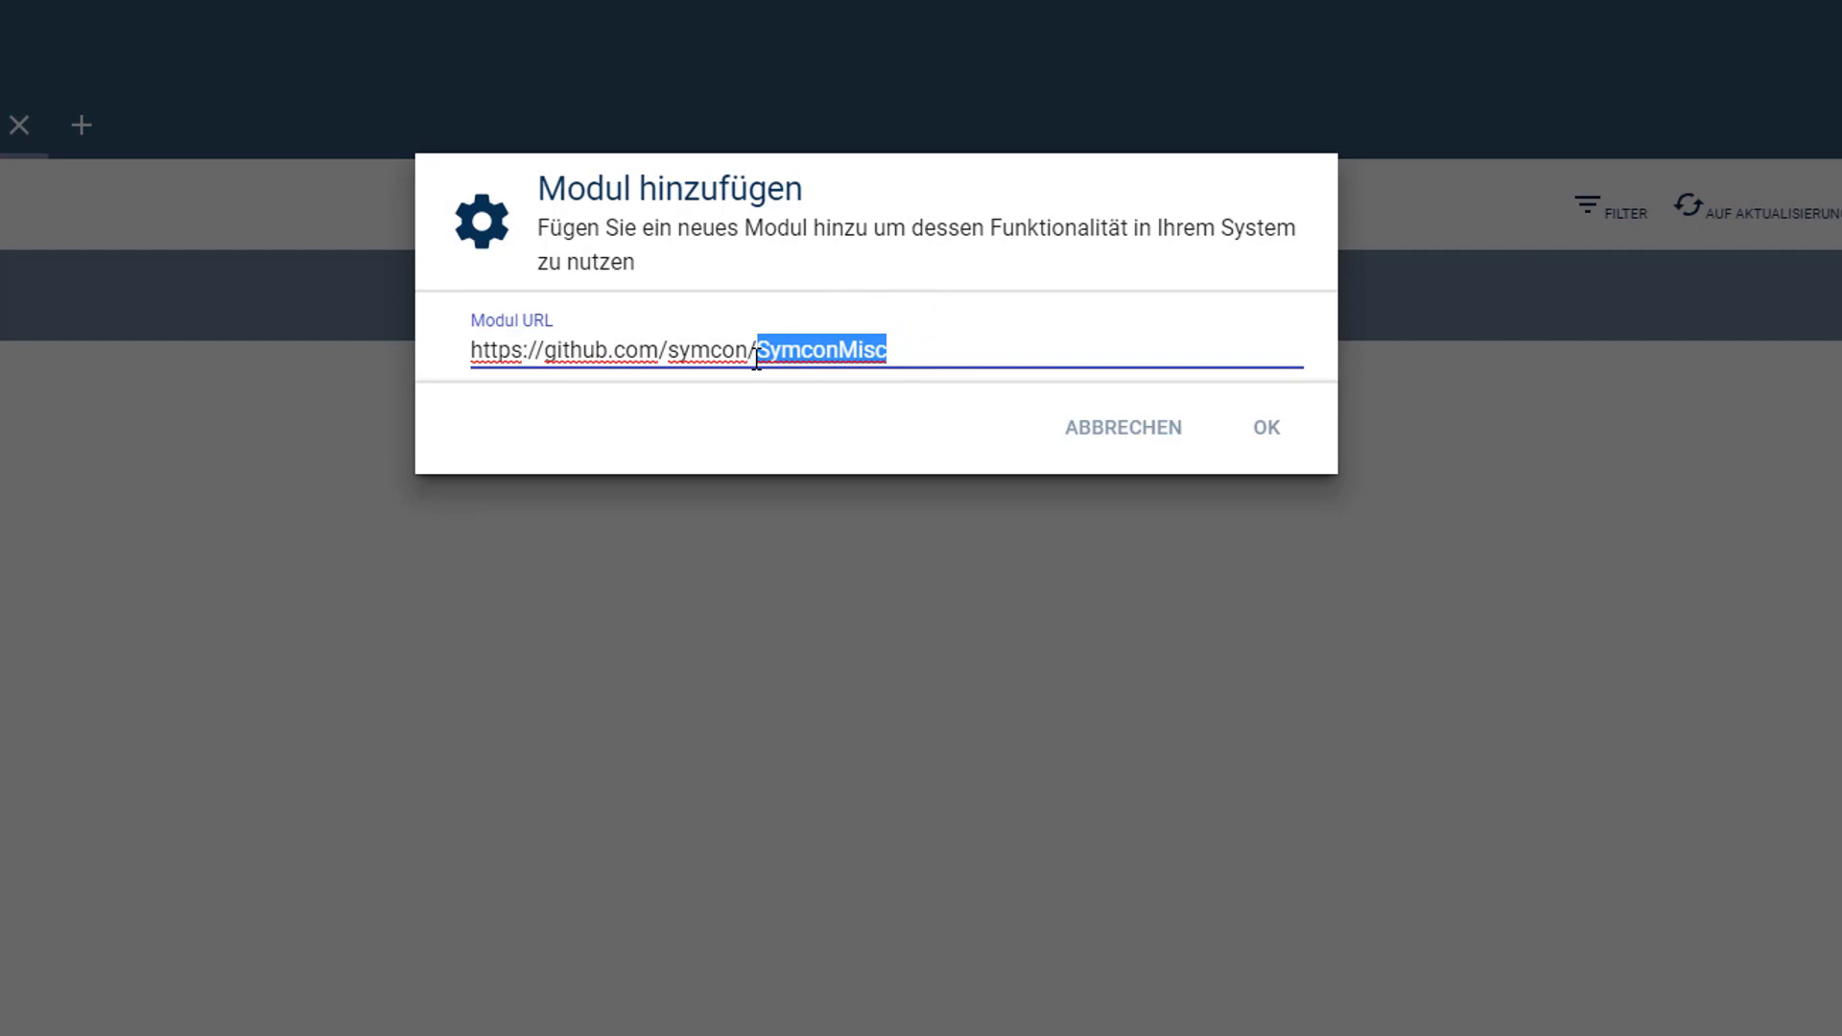
text(Alexa)
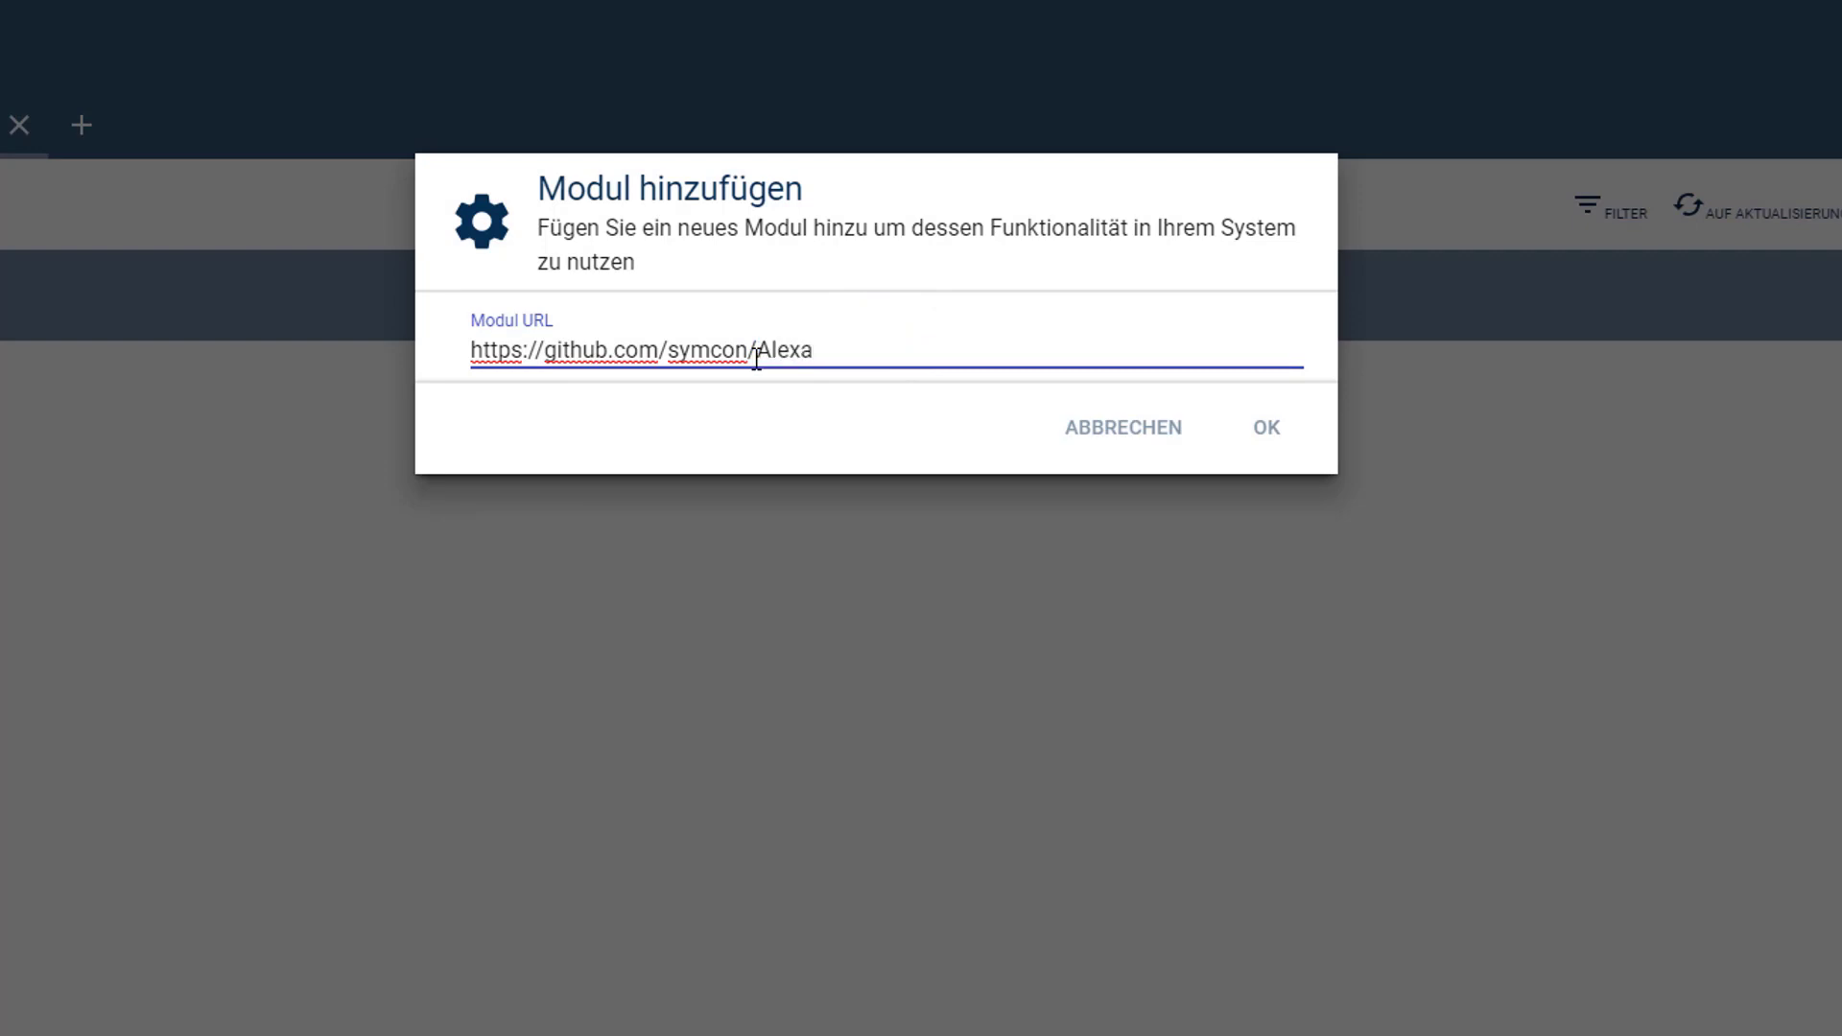
click(1276, 427)
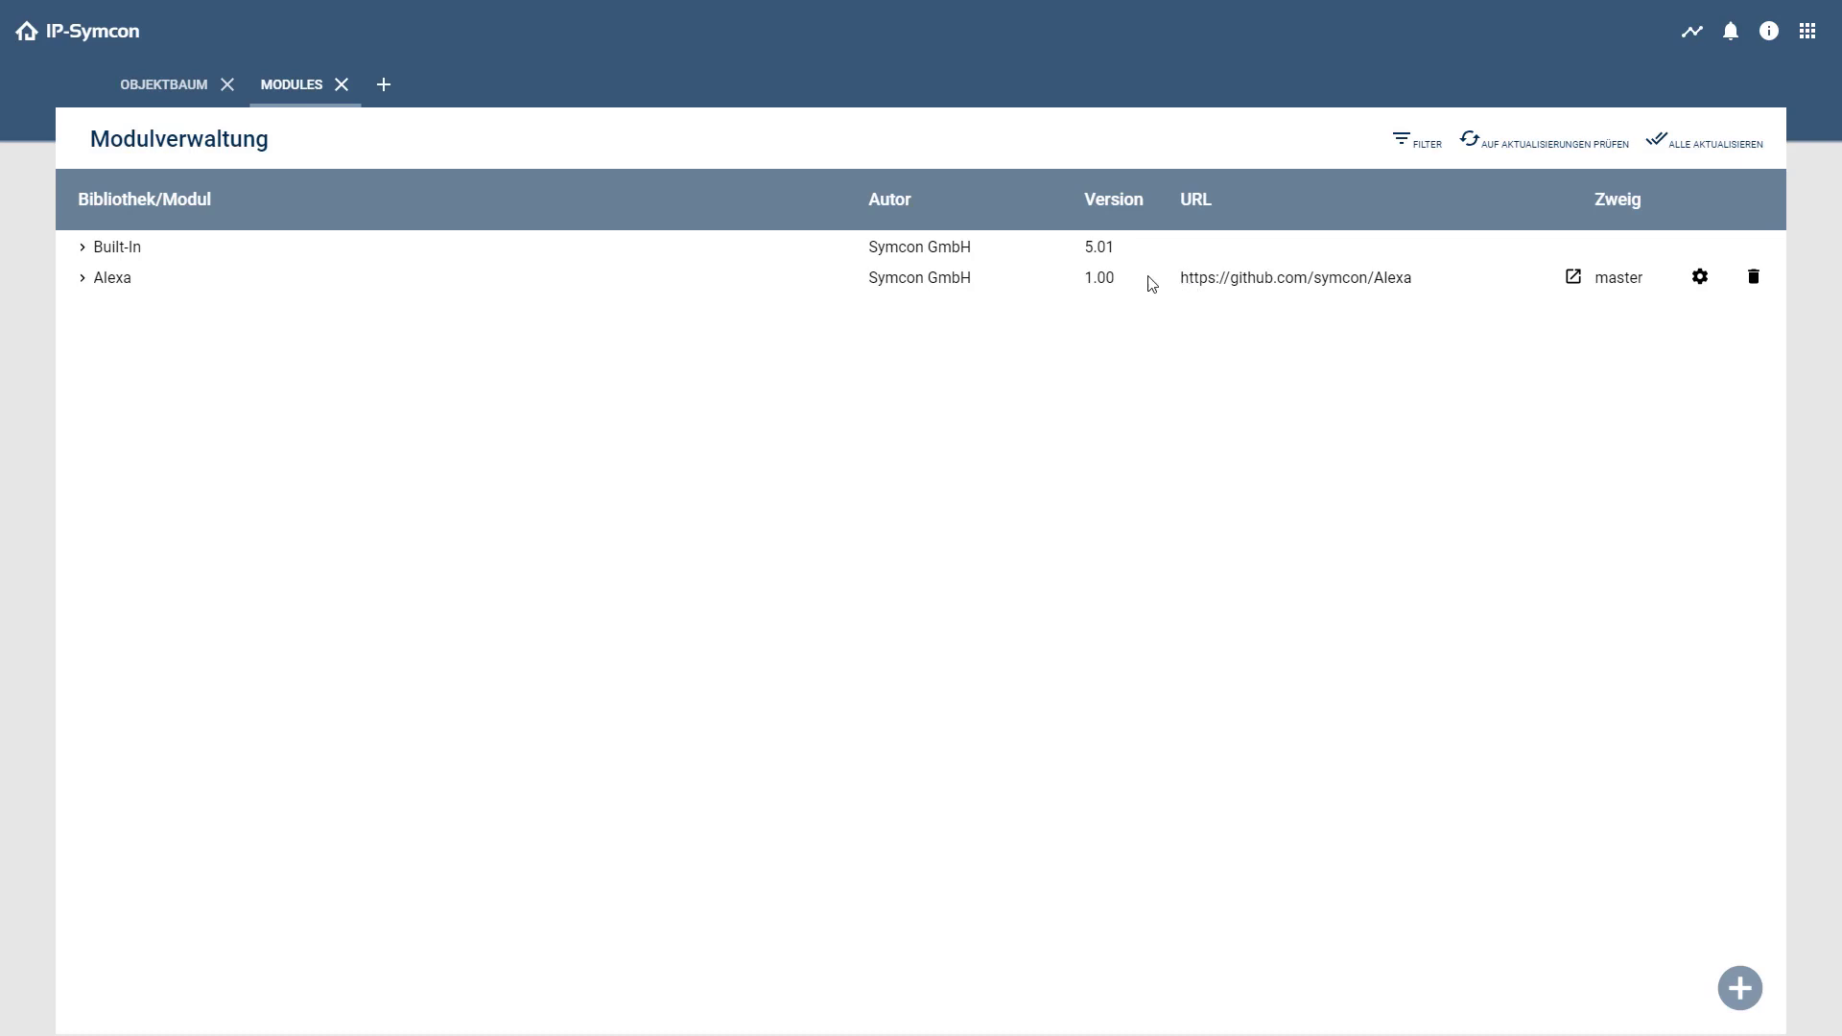
Step: Add a new Amazon Alexa instance, found by filtering the instance list for Alexa
click(181, 92)
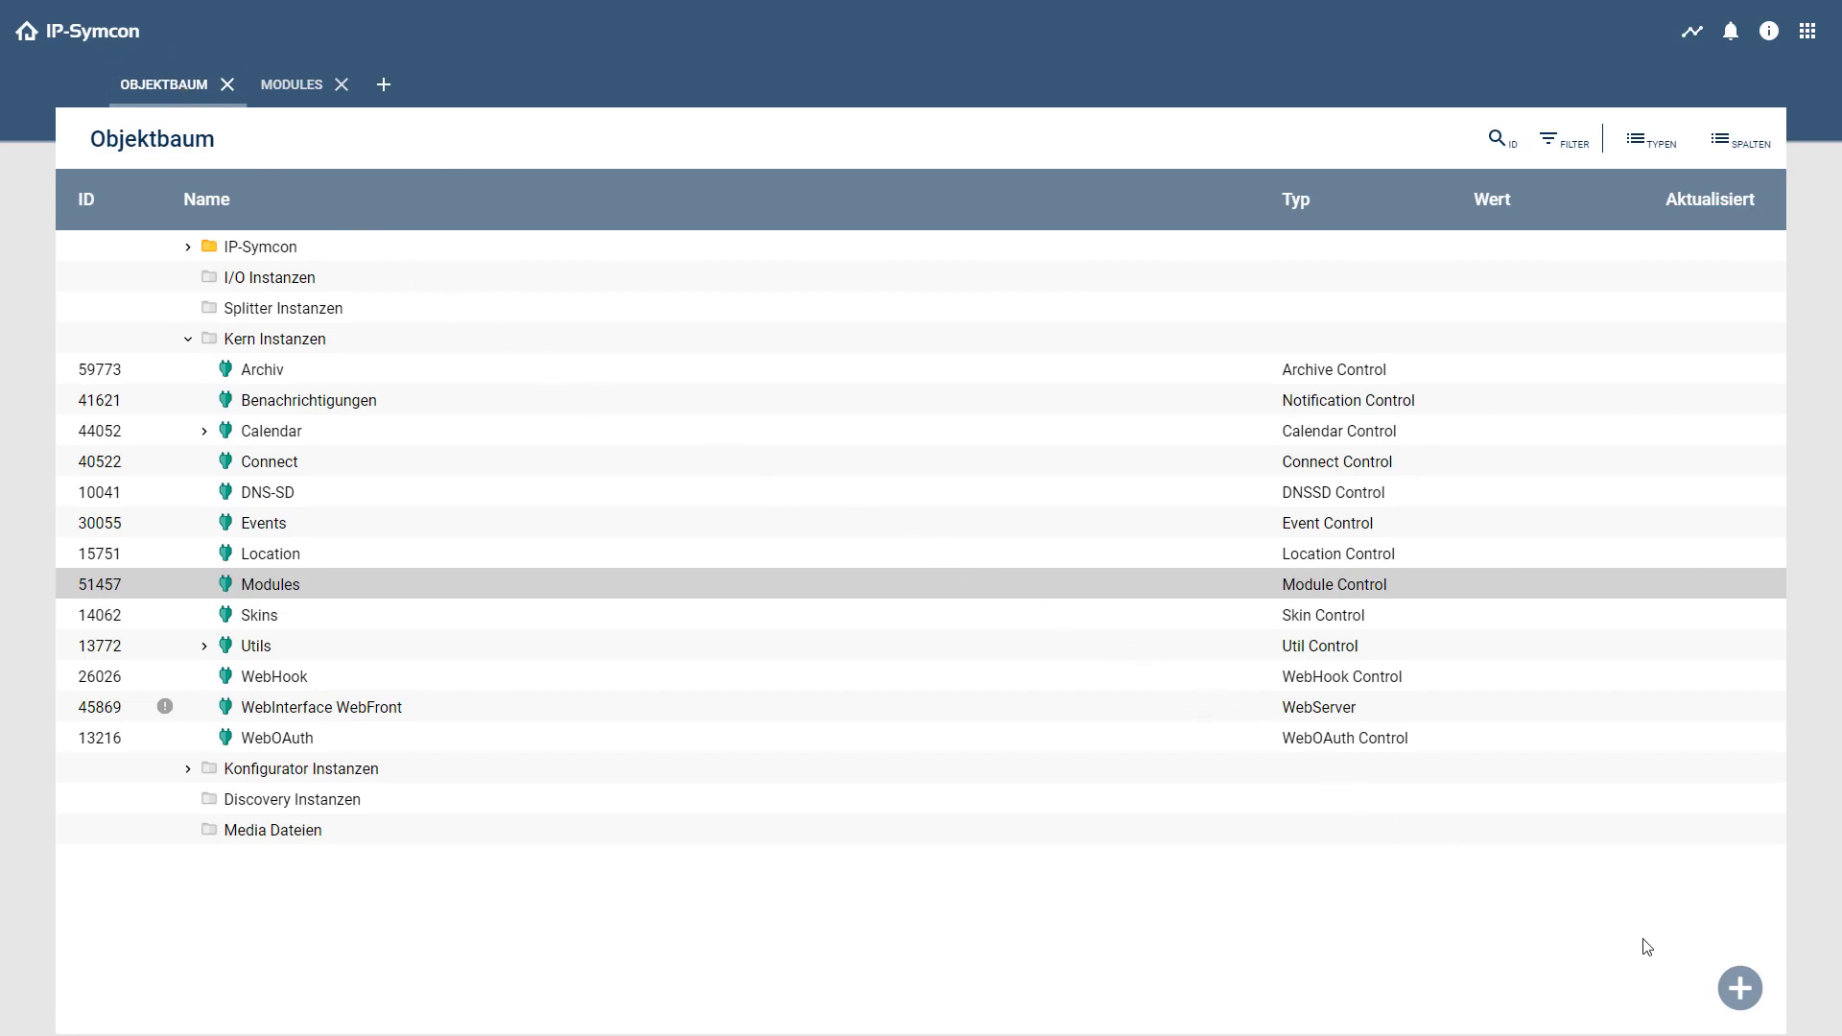
click(1740, 990)
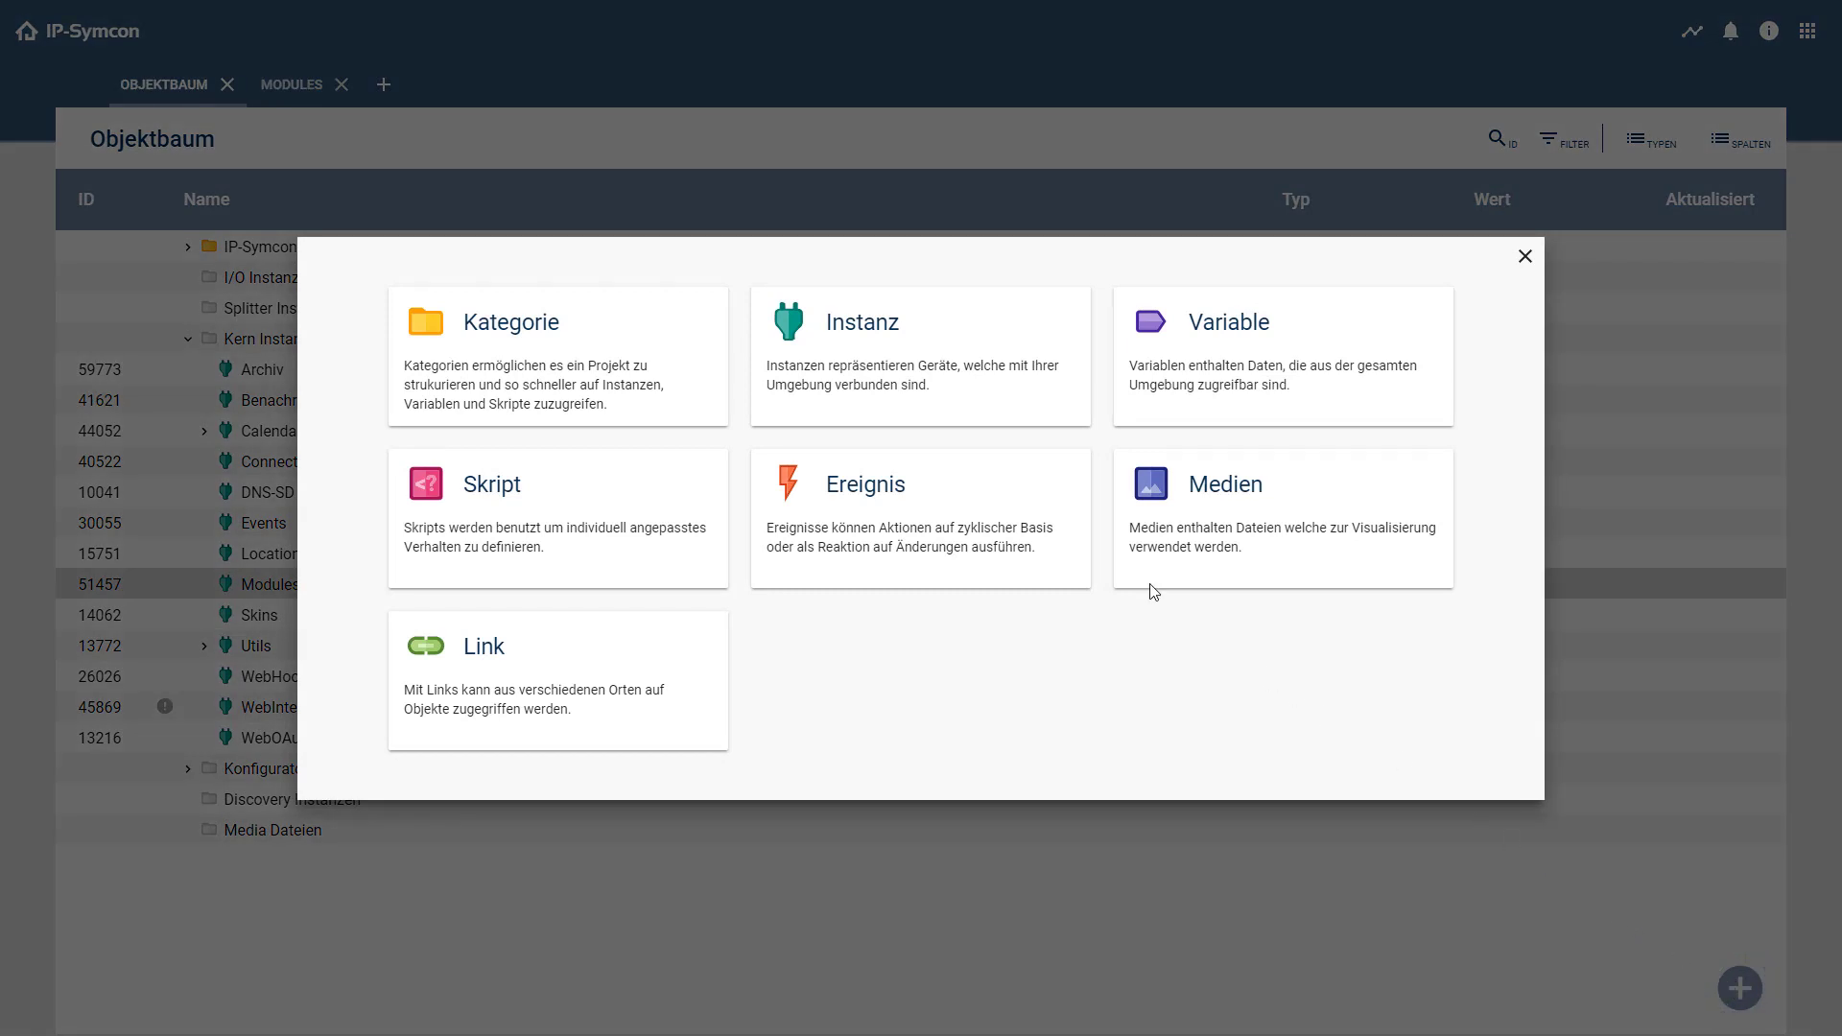
click(905, 383)
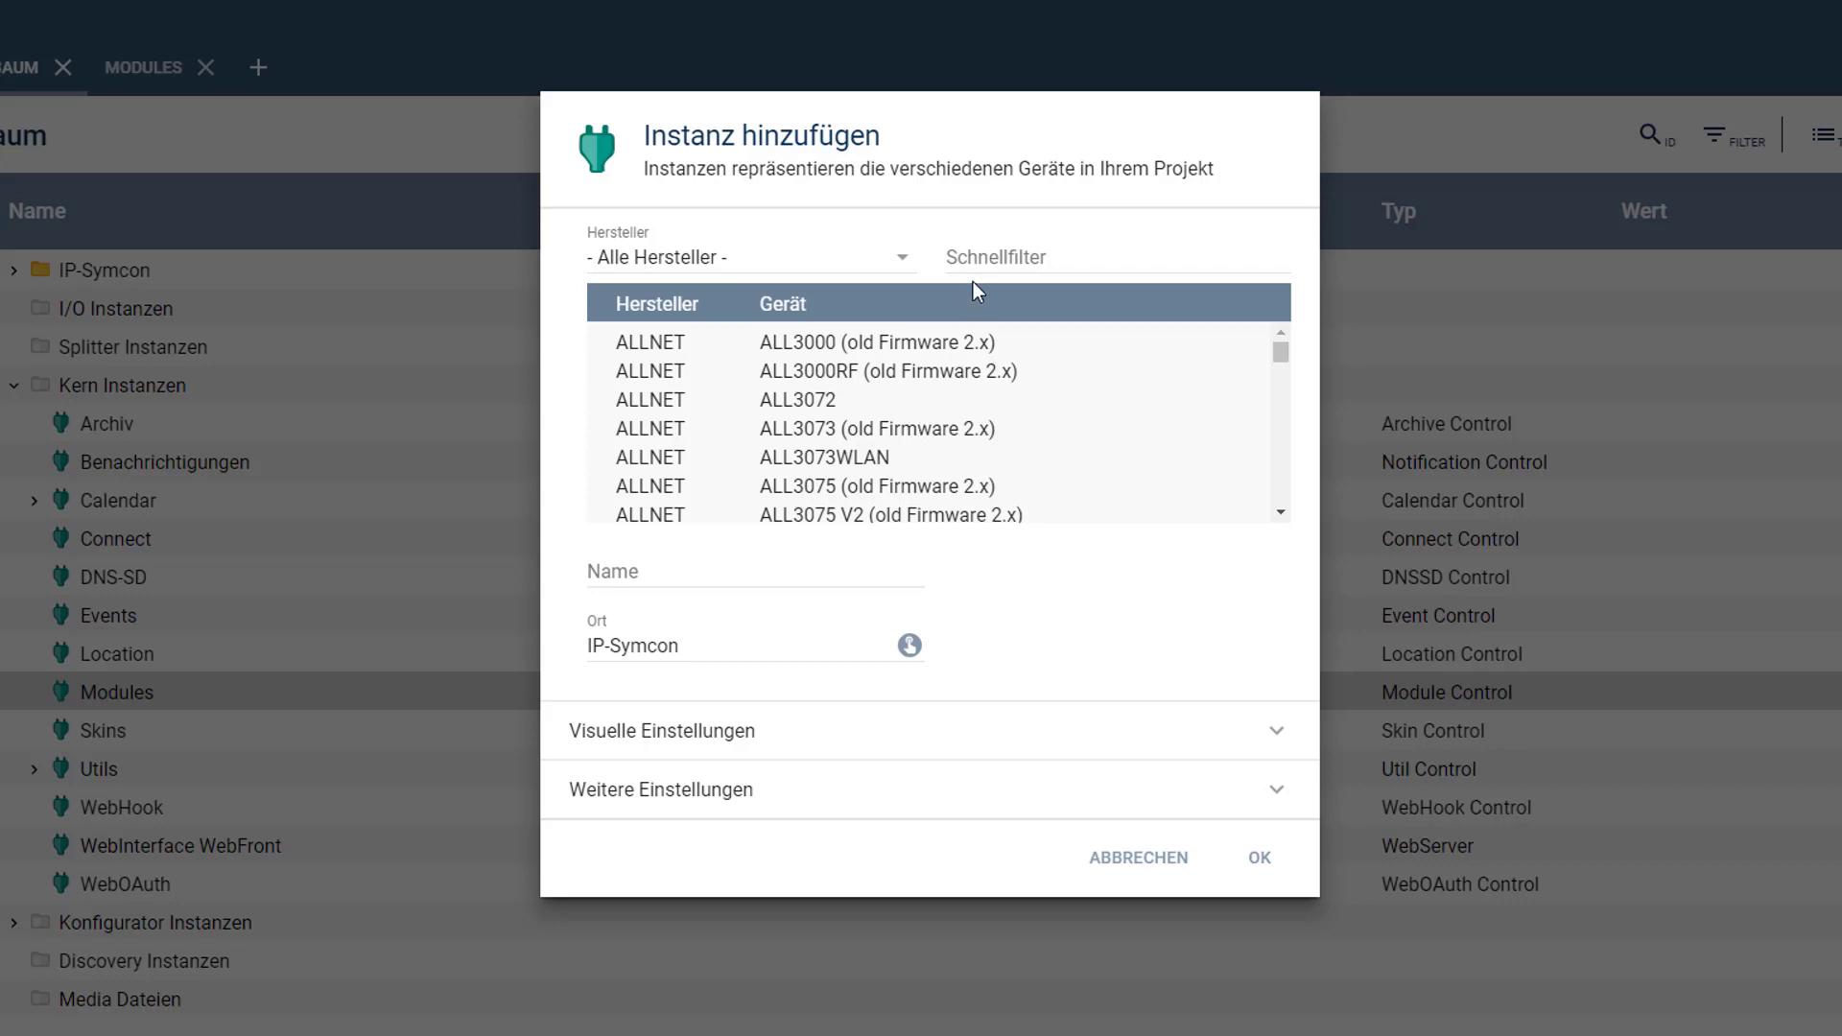
click(985, 248)
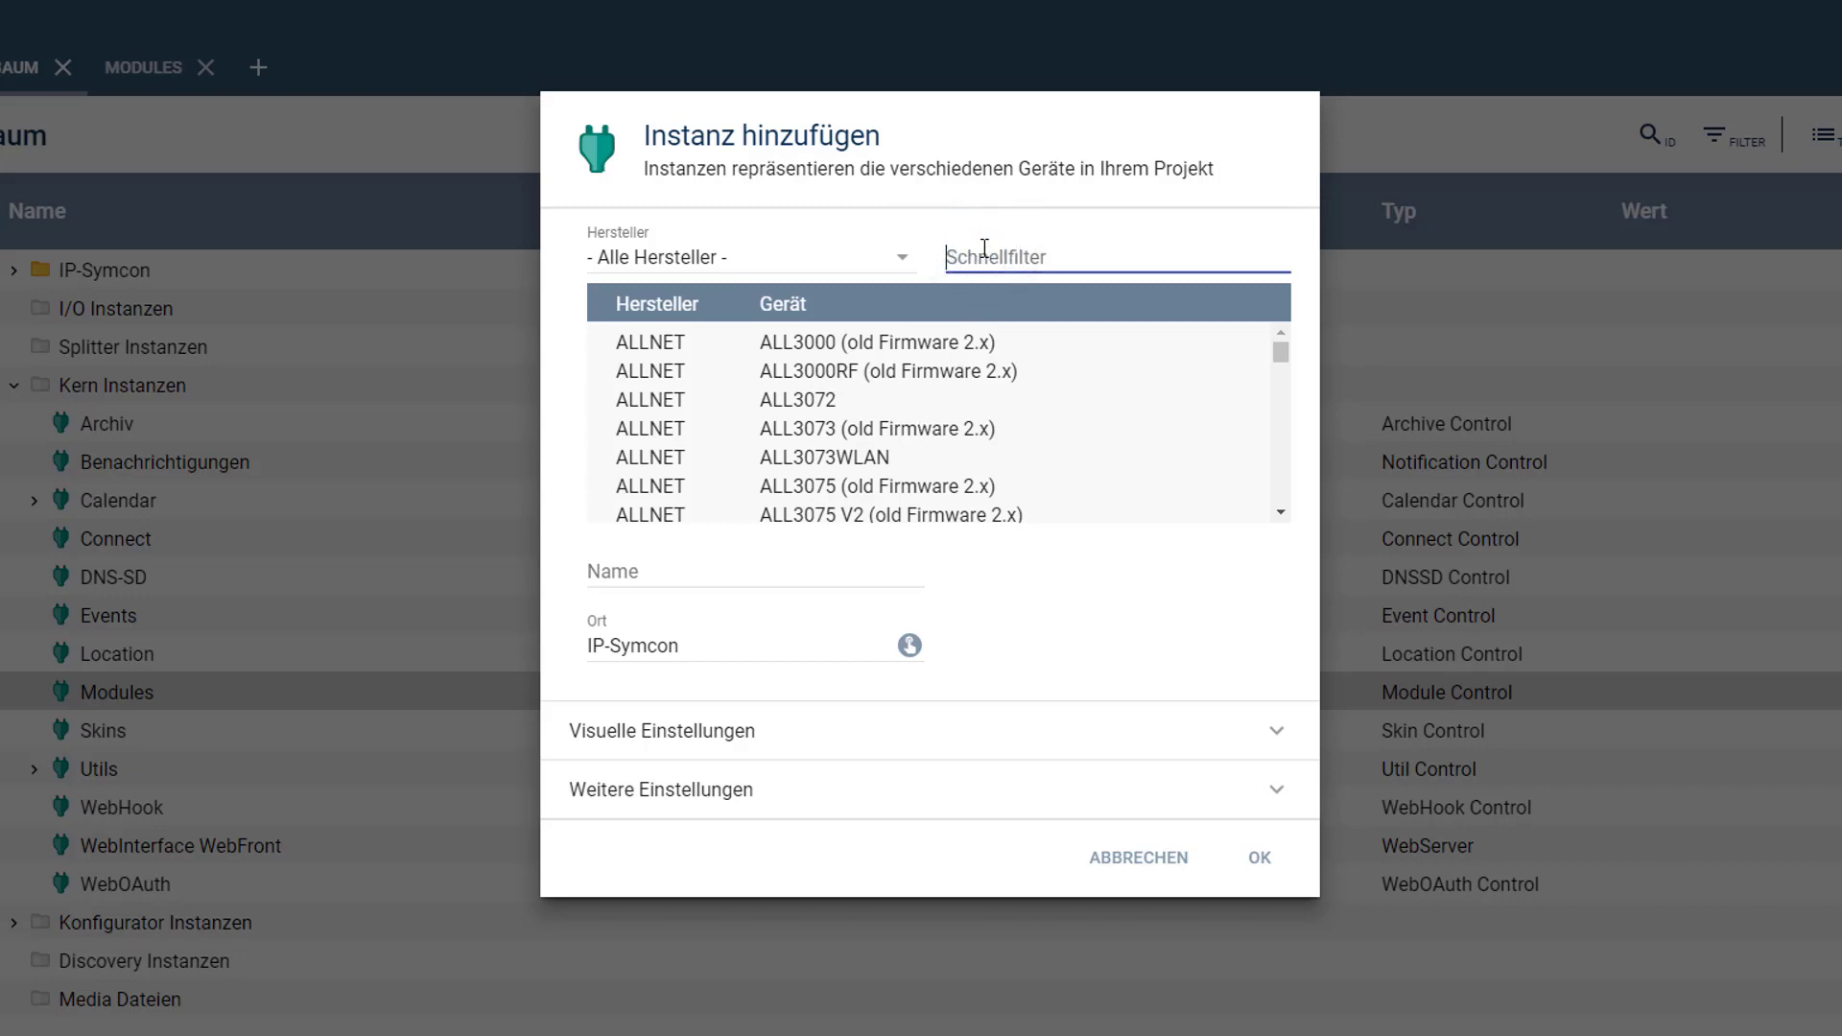
text(Alexa)
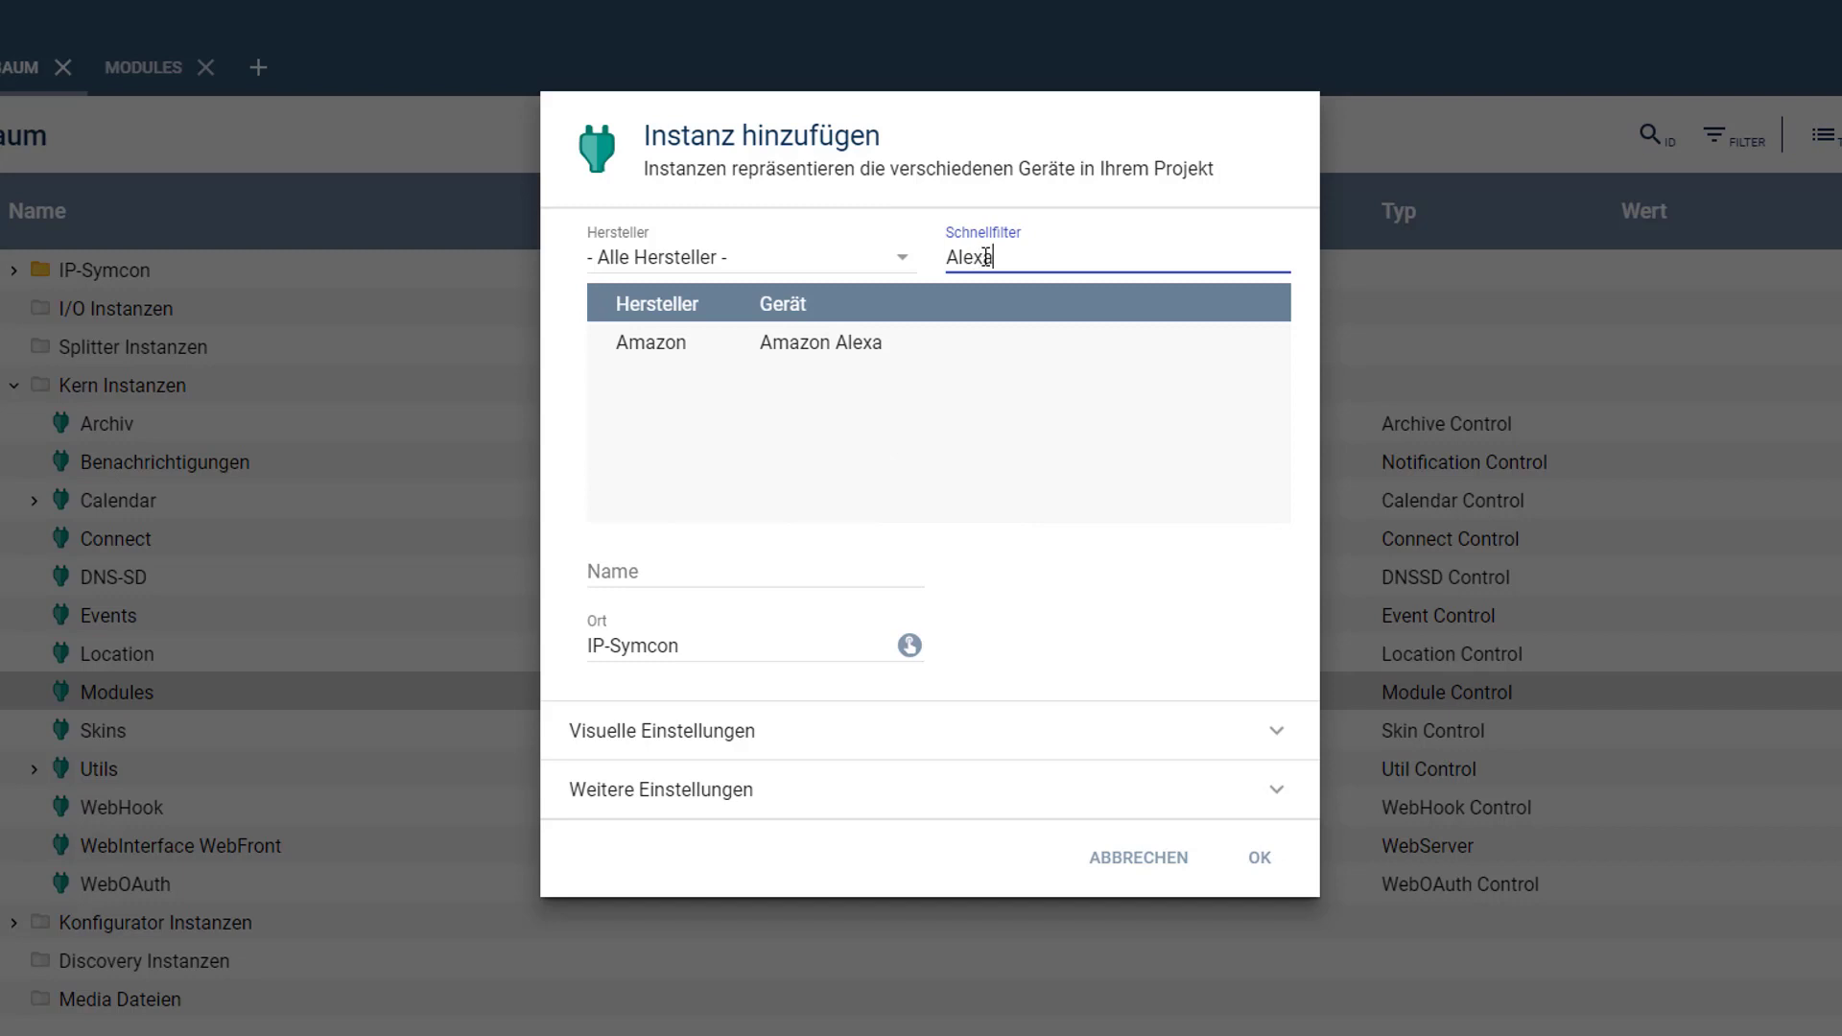
click(888, 339)
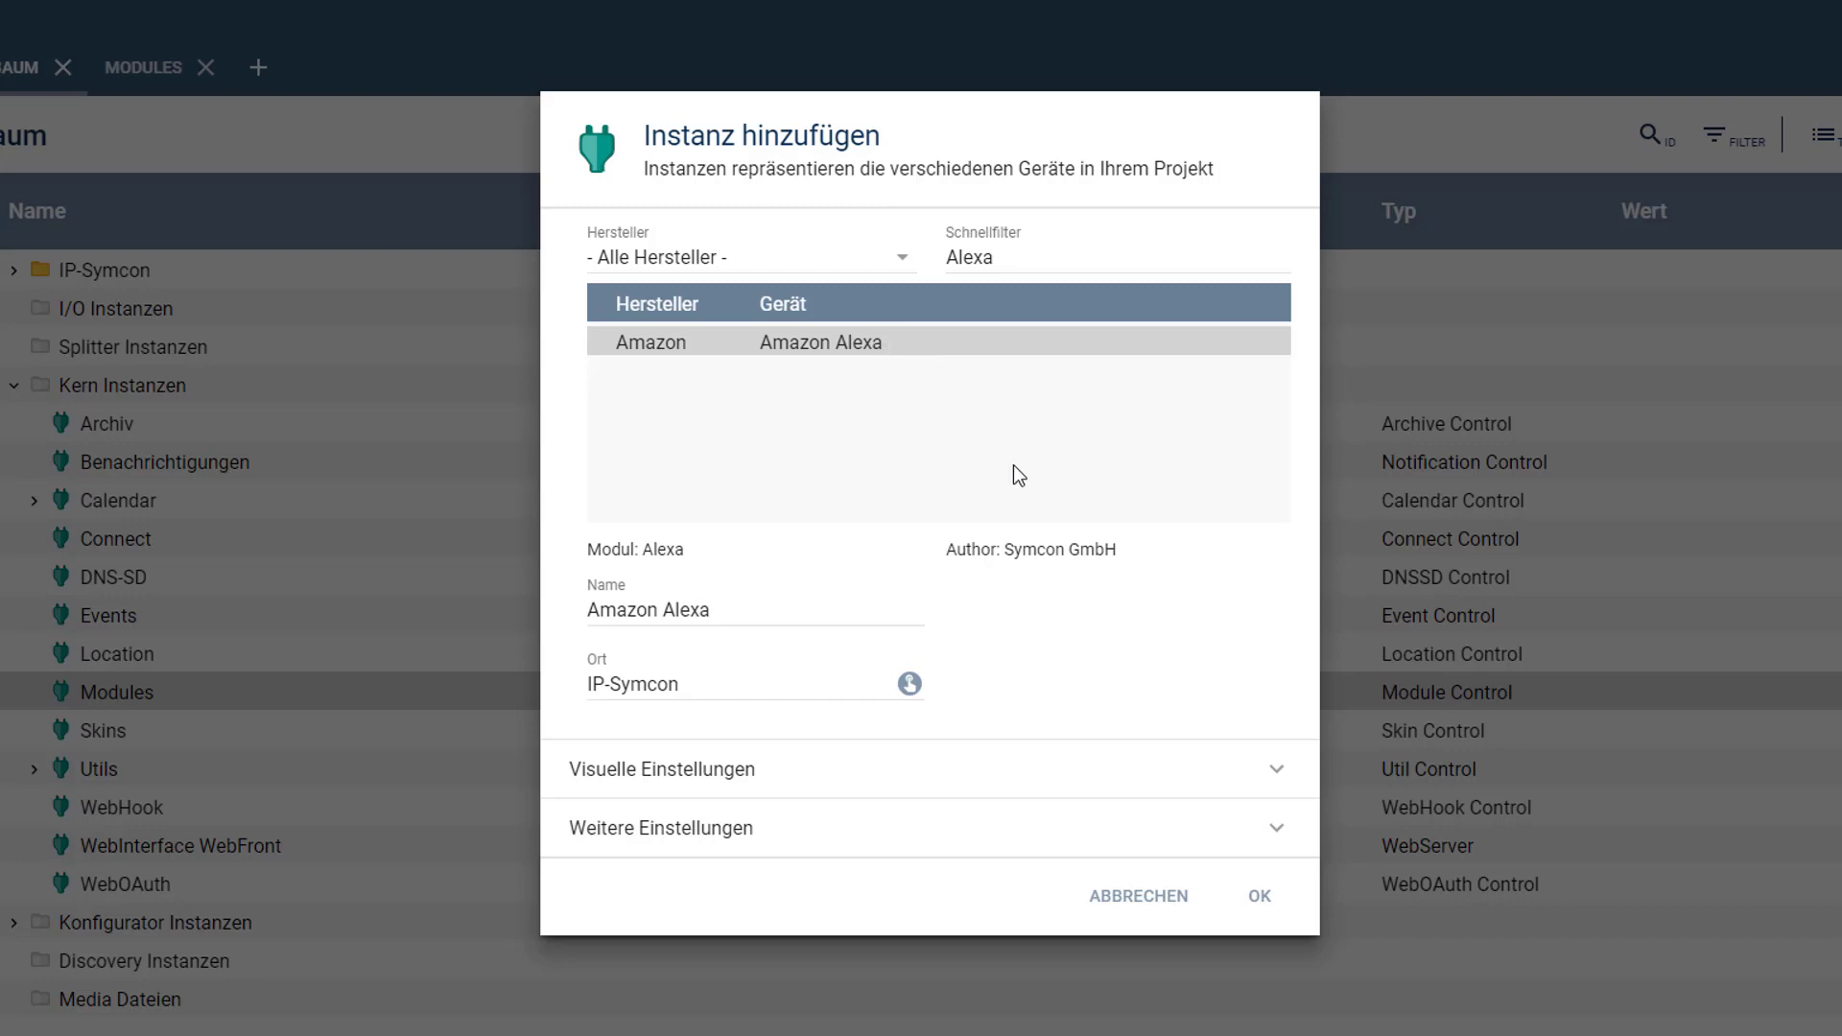
click(1260, 895)
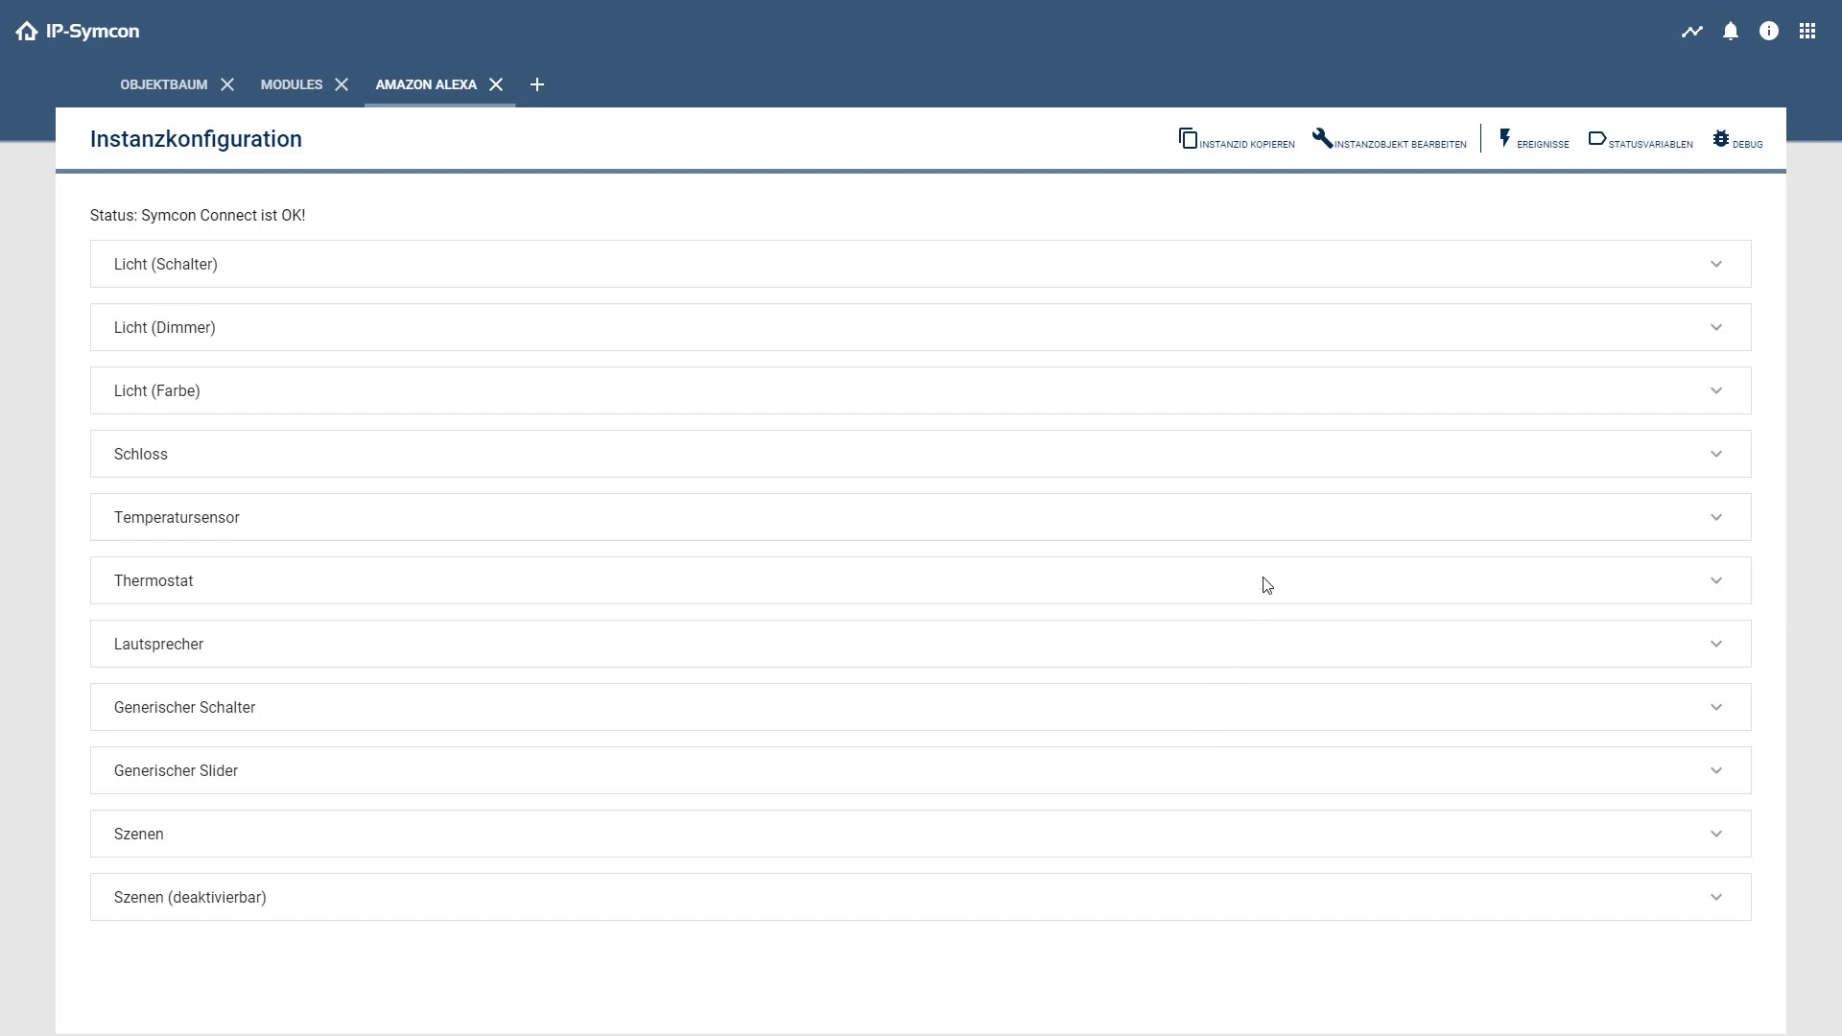
Step: Expand the Licht (Schalter) section of the Amazon Alexa configuration
click(1454, 272)
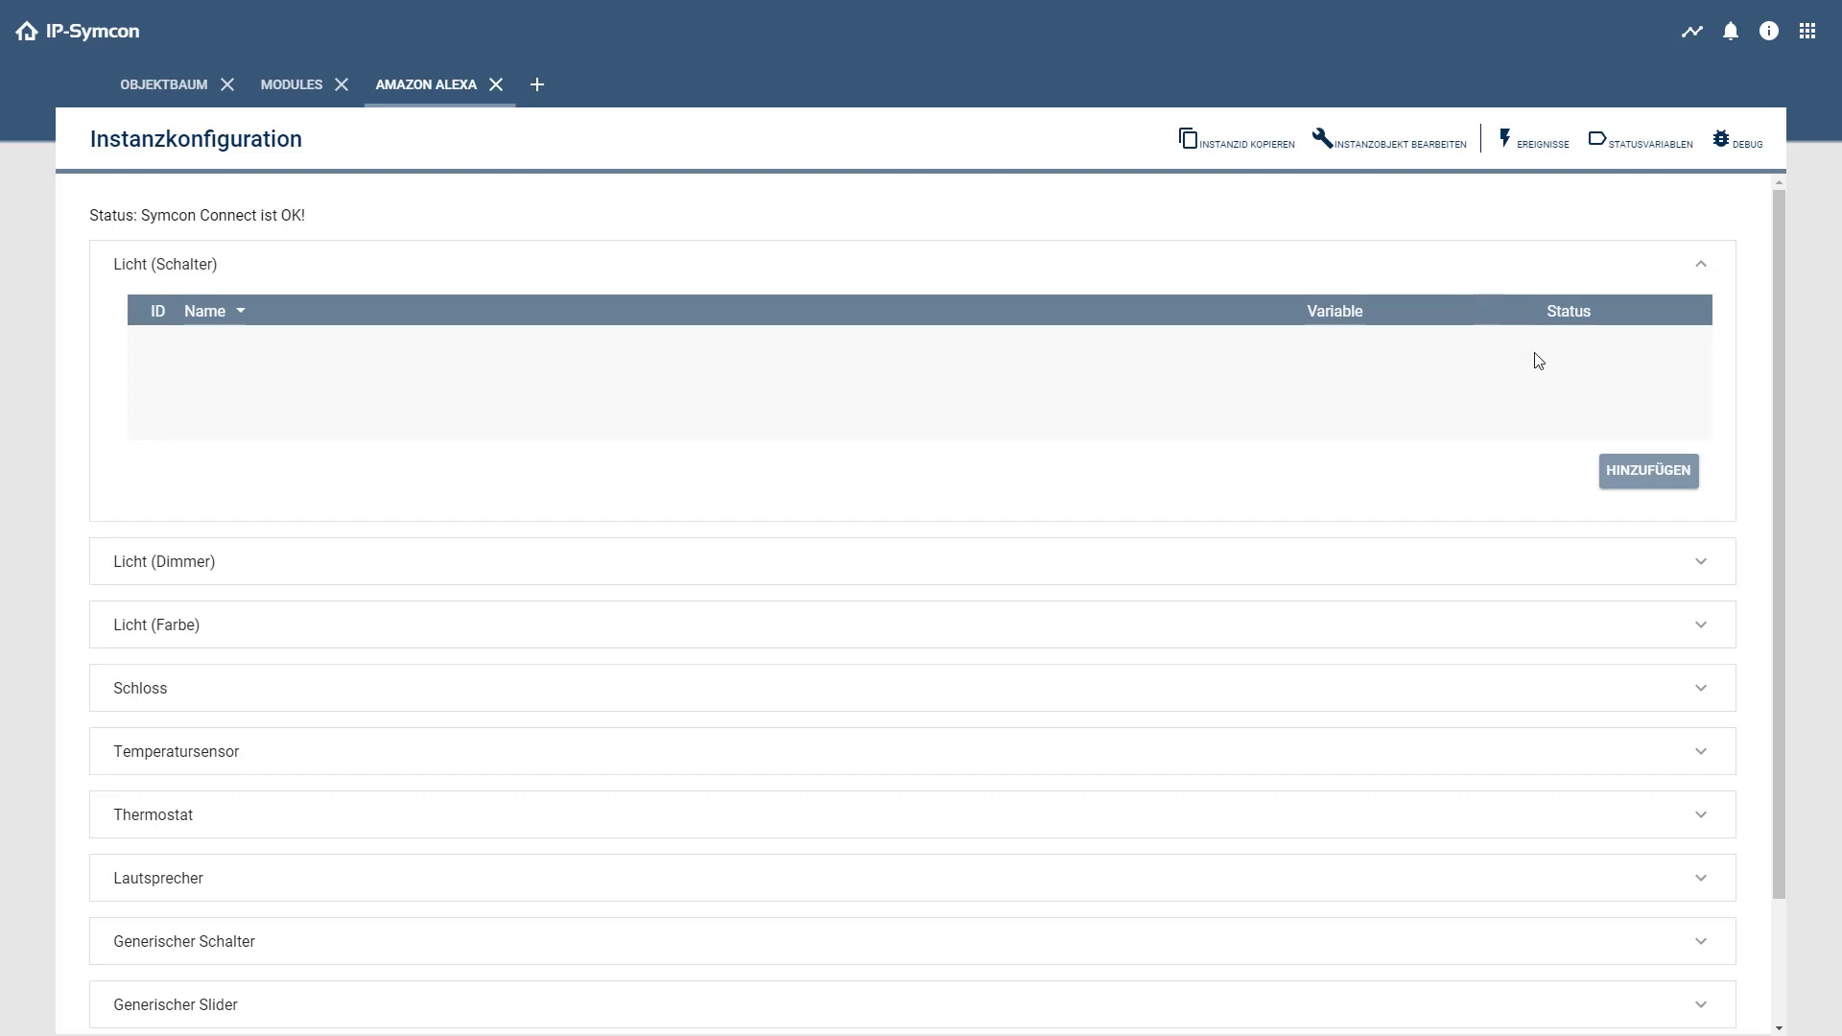
Step: Add a light switch entry named Lampe, linked to the Lampe variable, and apply the changes
click(1623, 477)
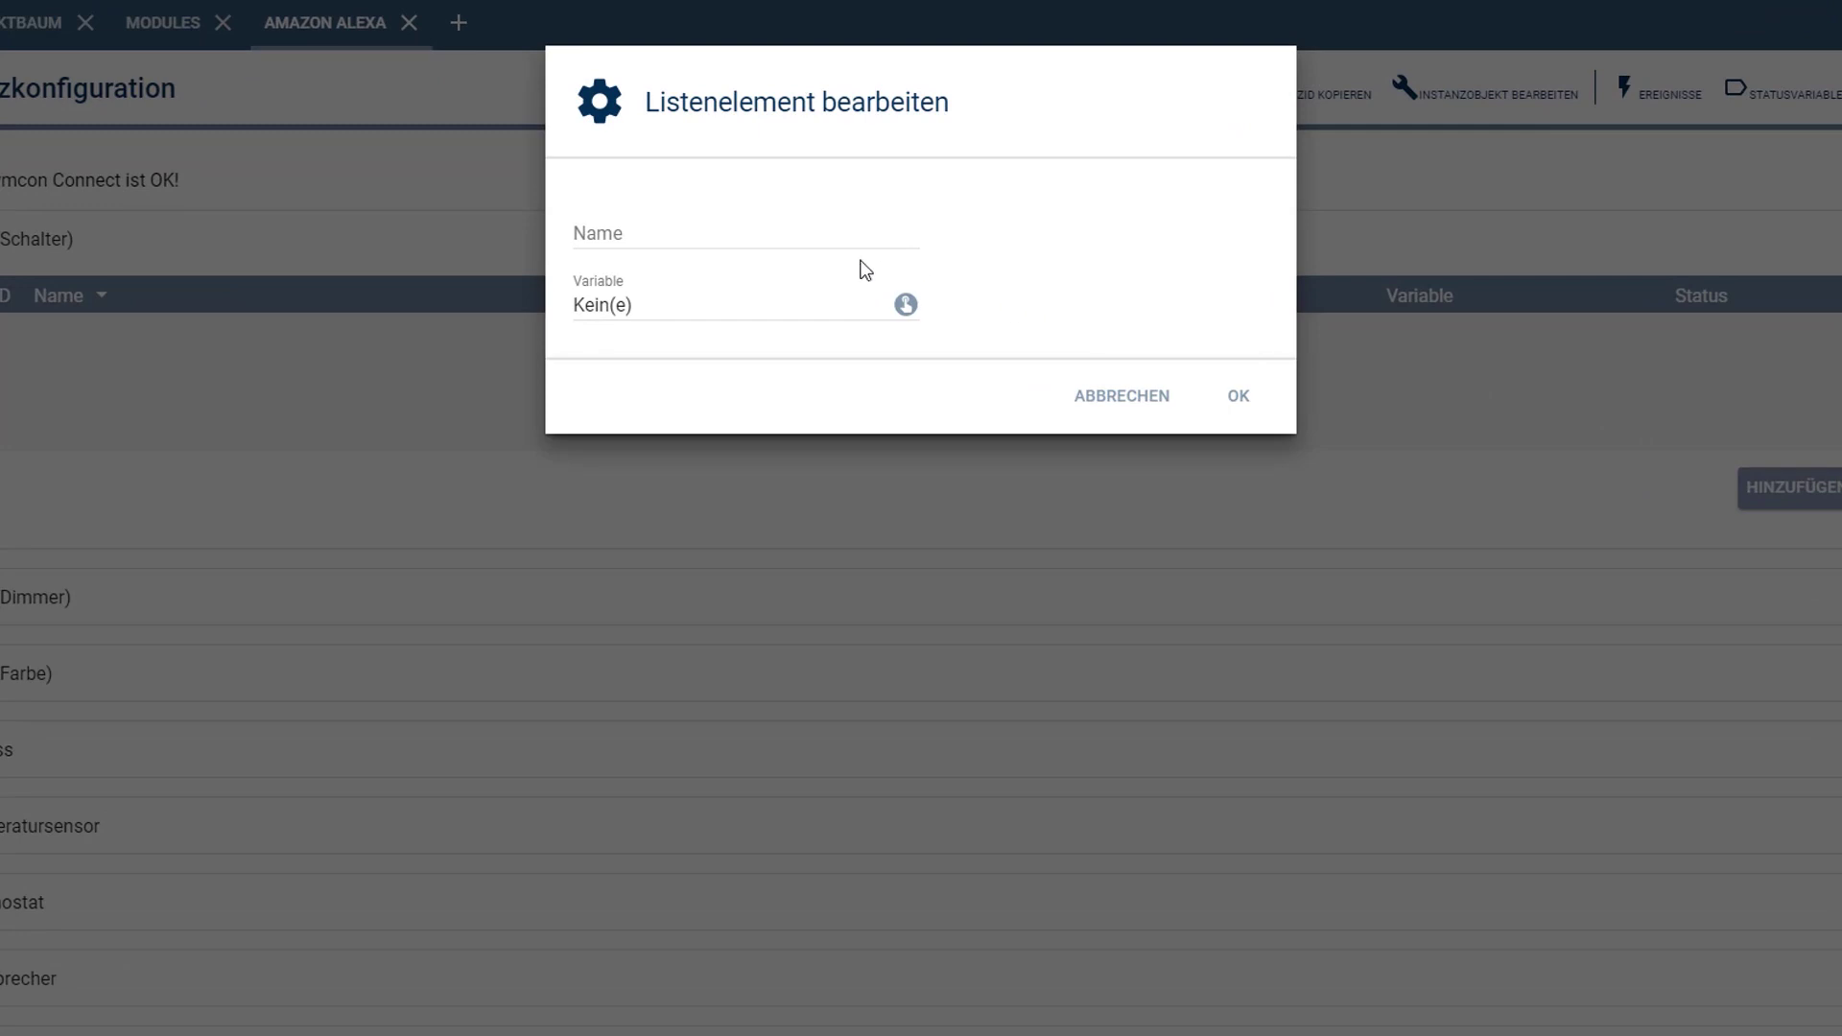
click(795, 236)
text(Lampe)
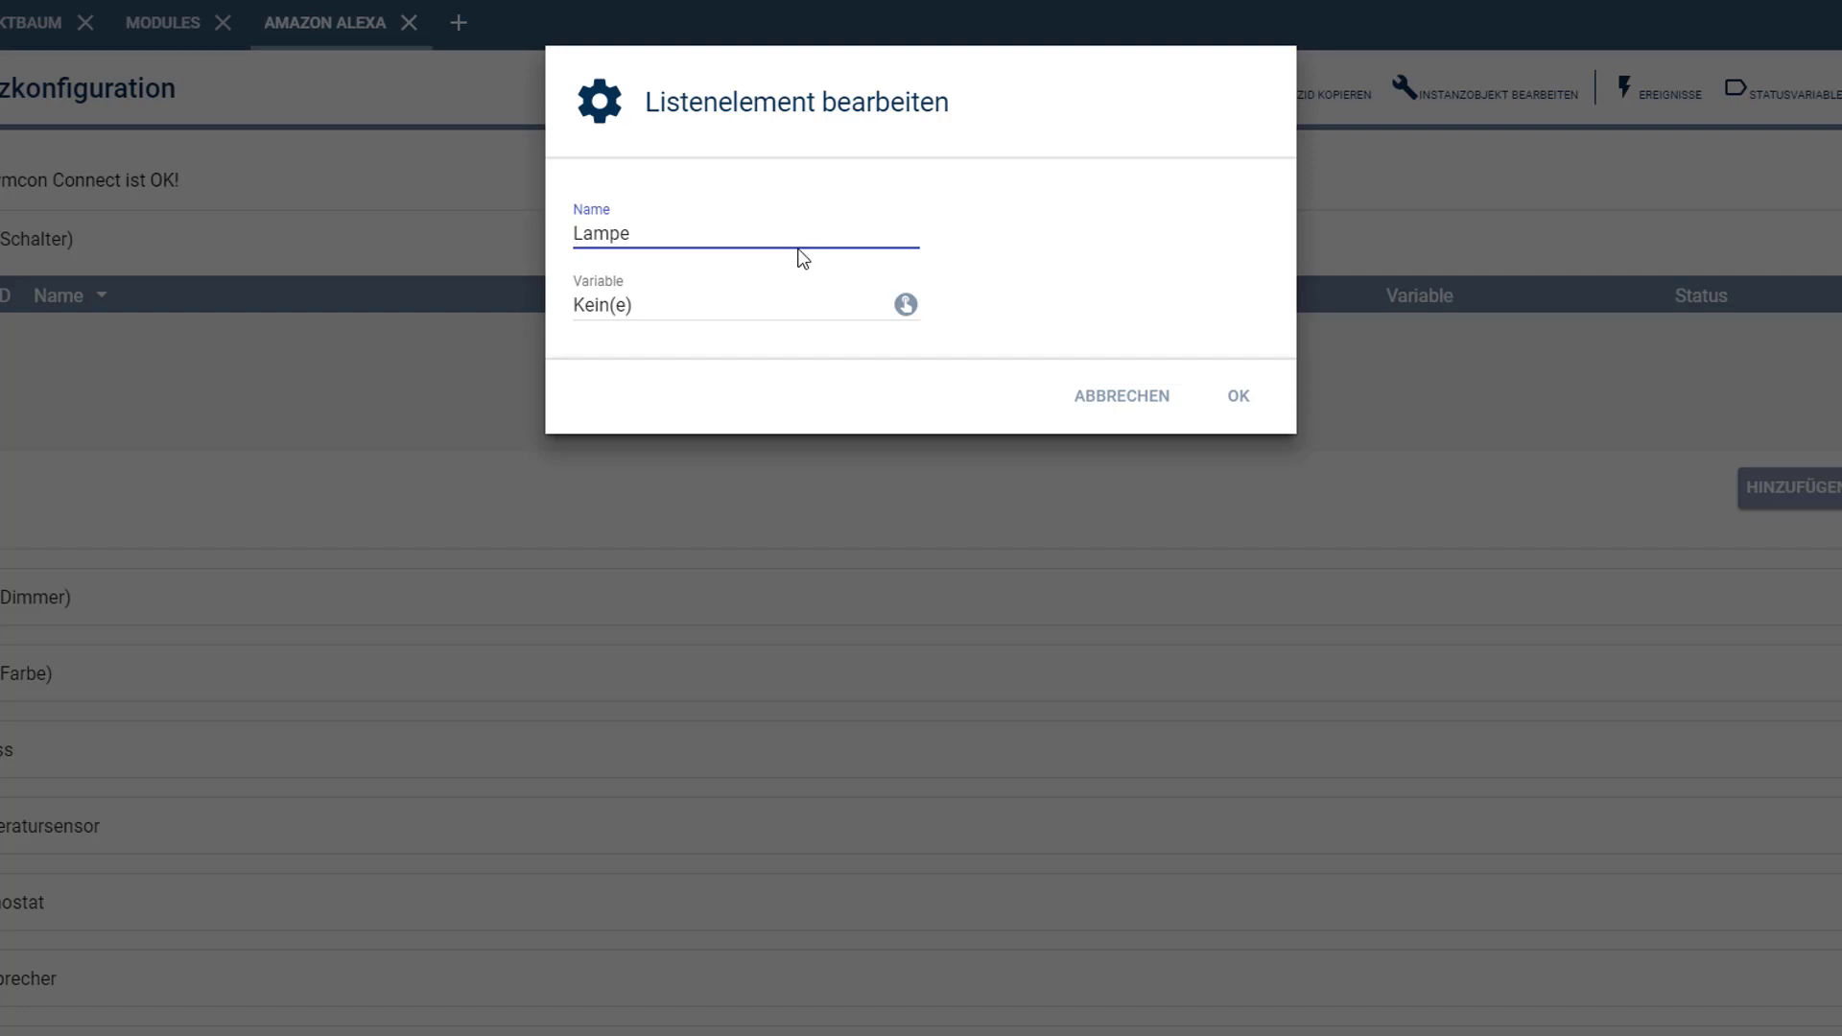
click(903, 305)
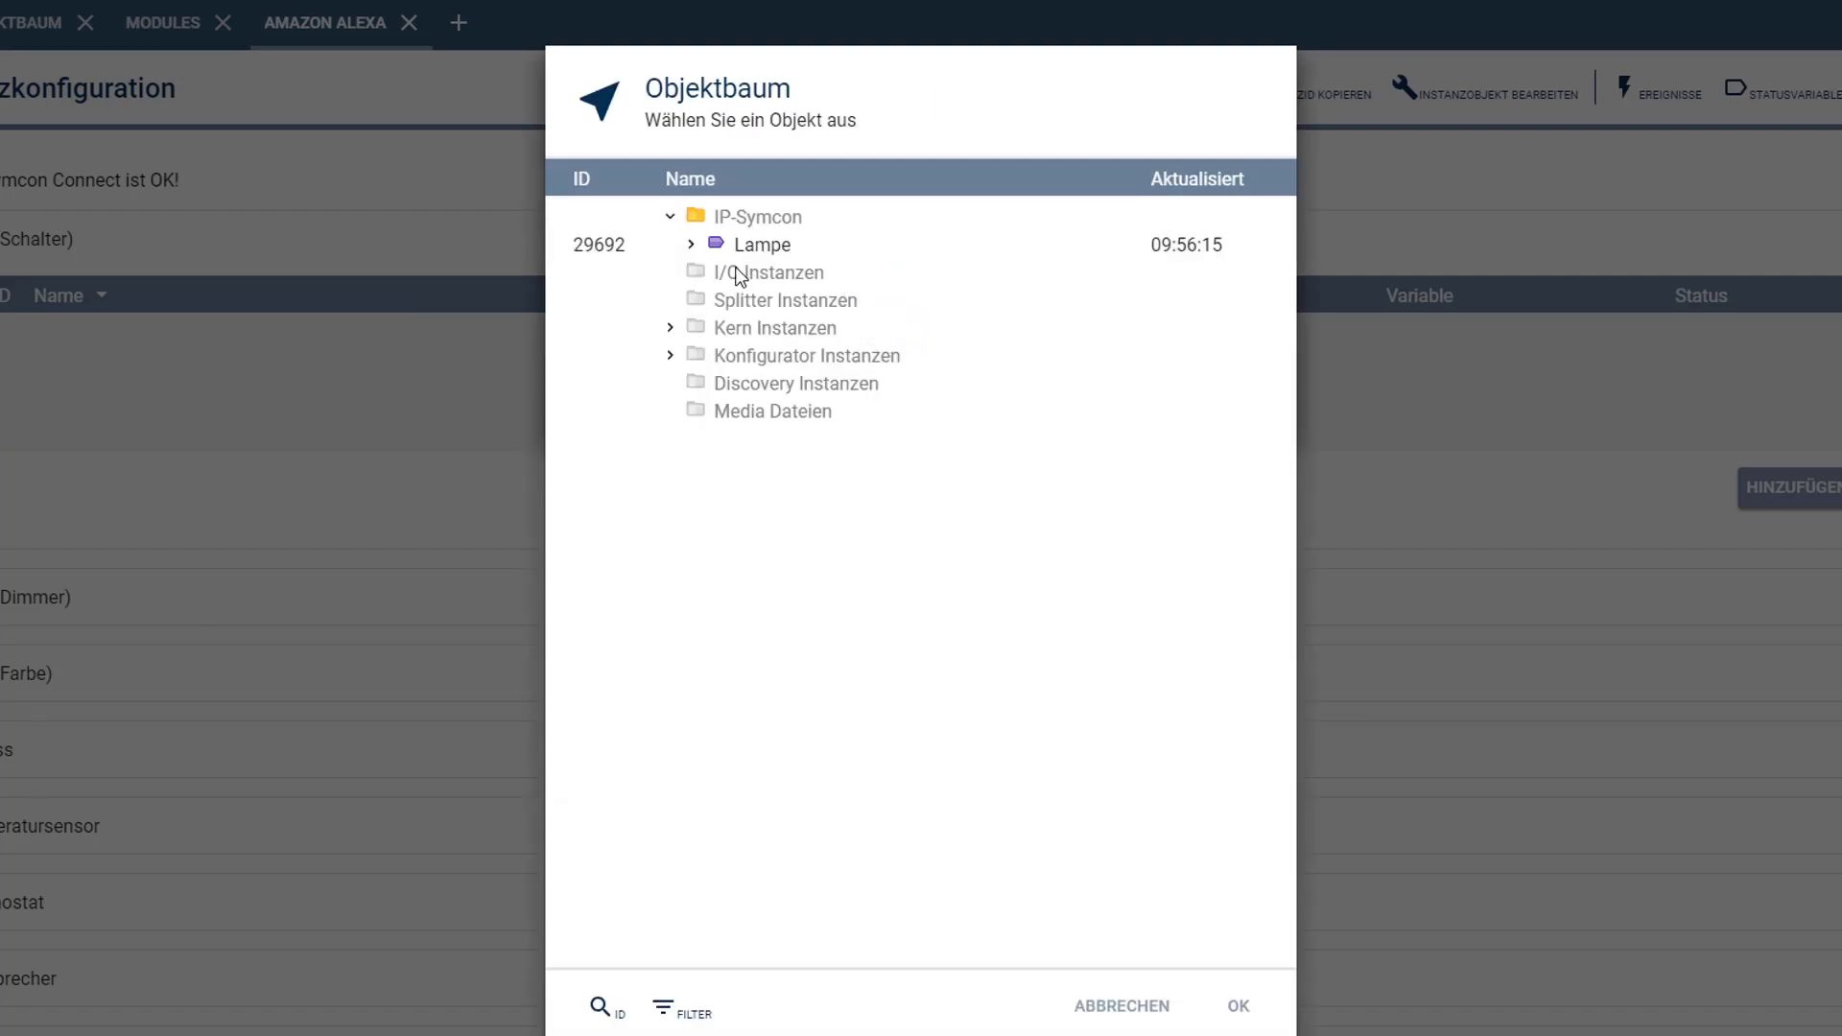
click(693, 246)
click(692, 246)
click(777, 246)
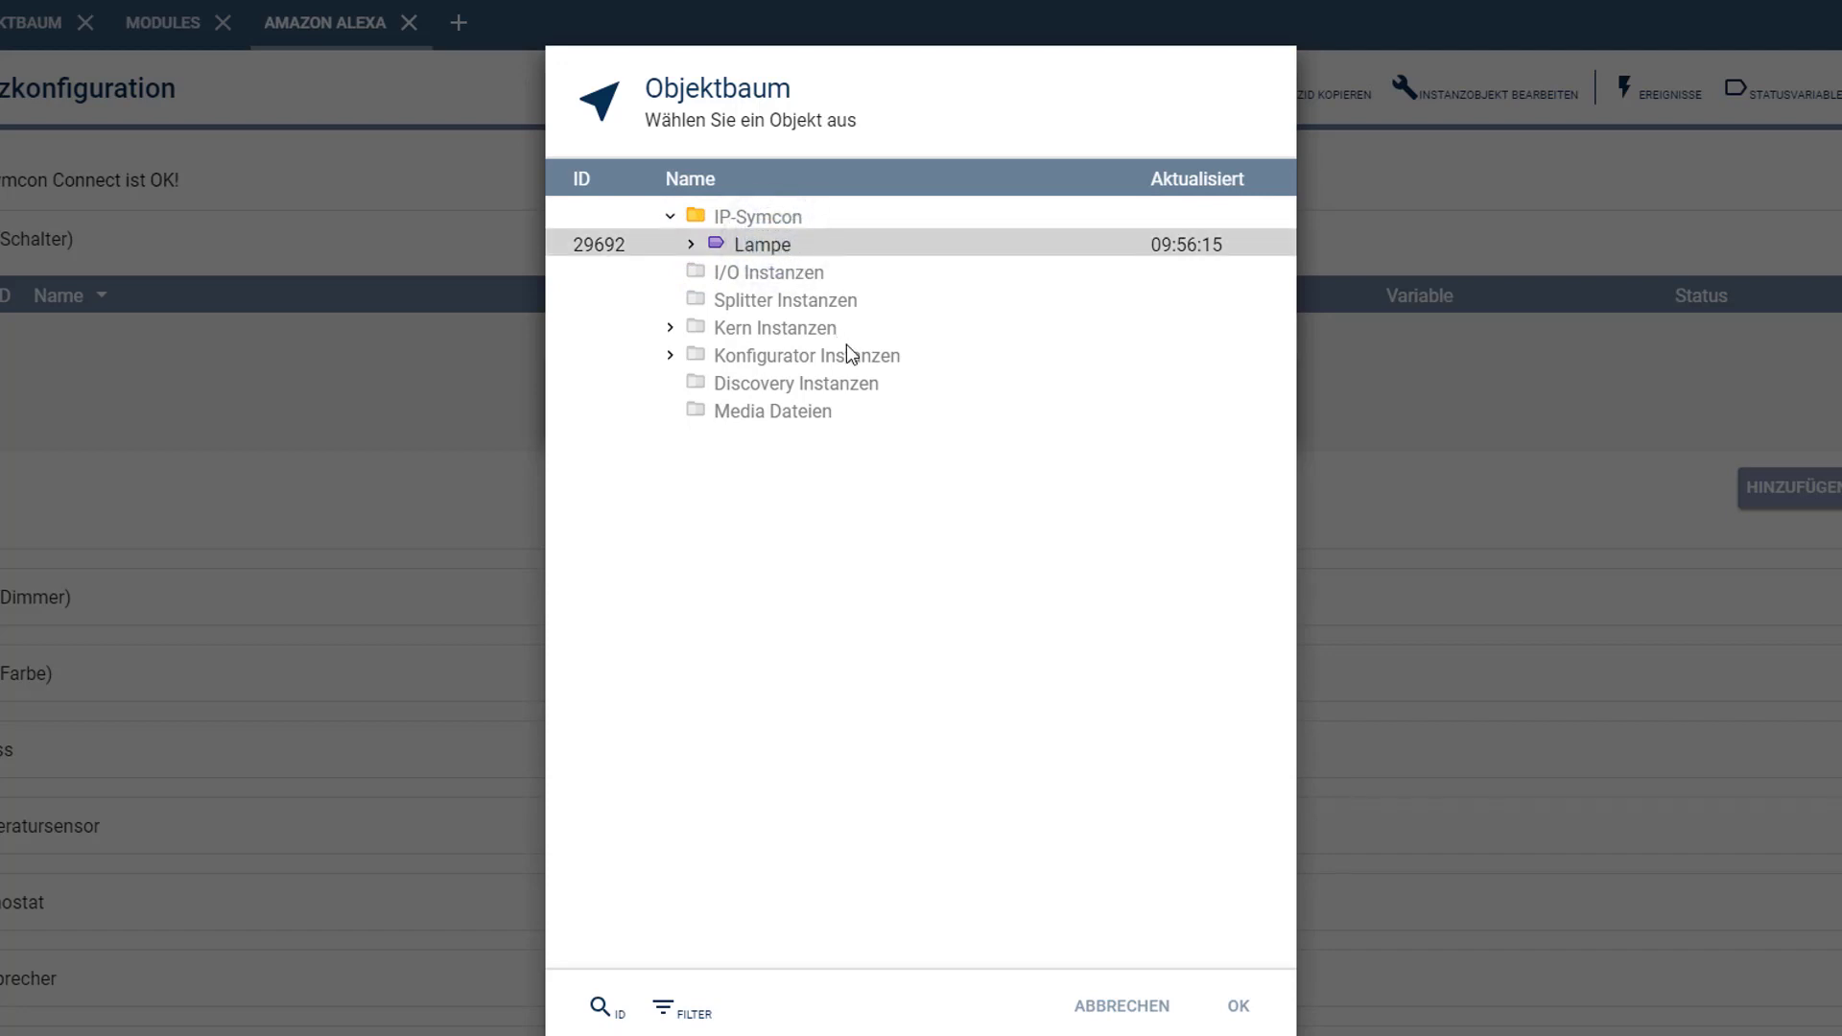
click(1237, 1008)
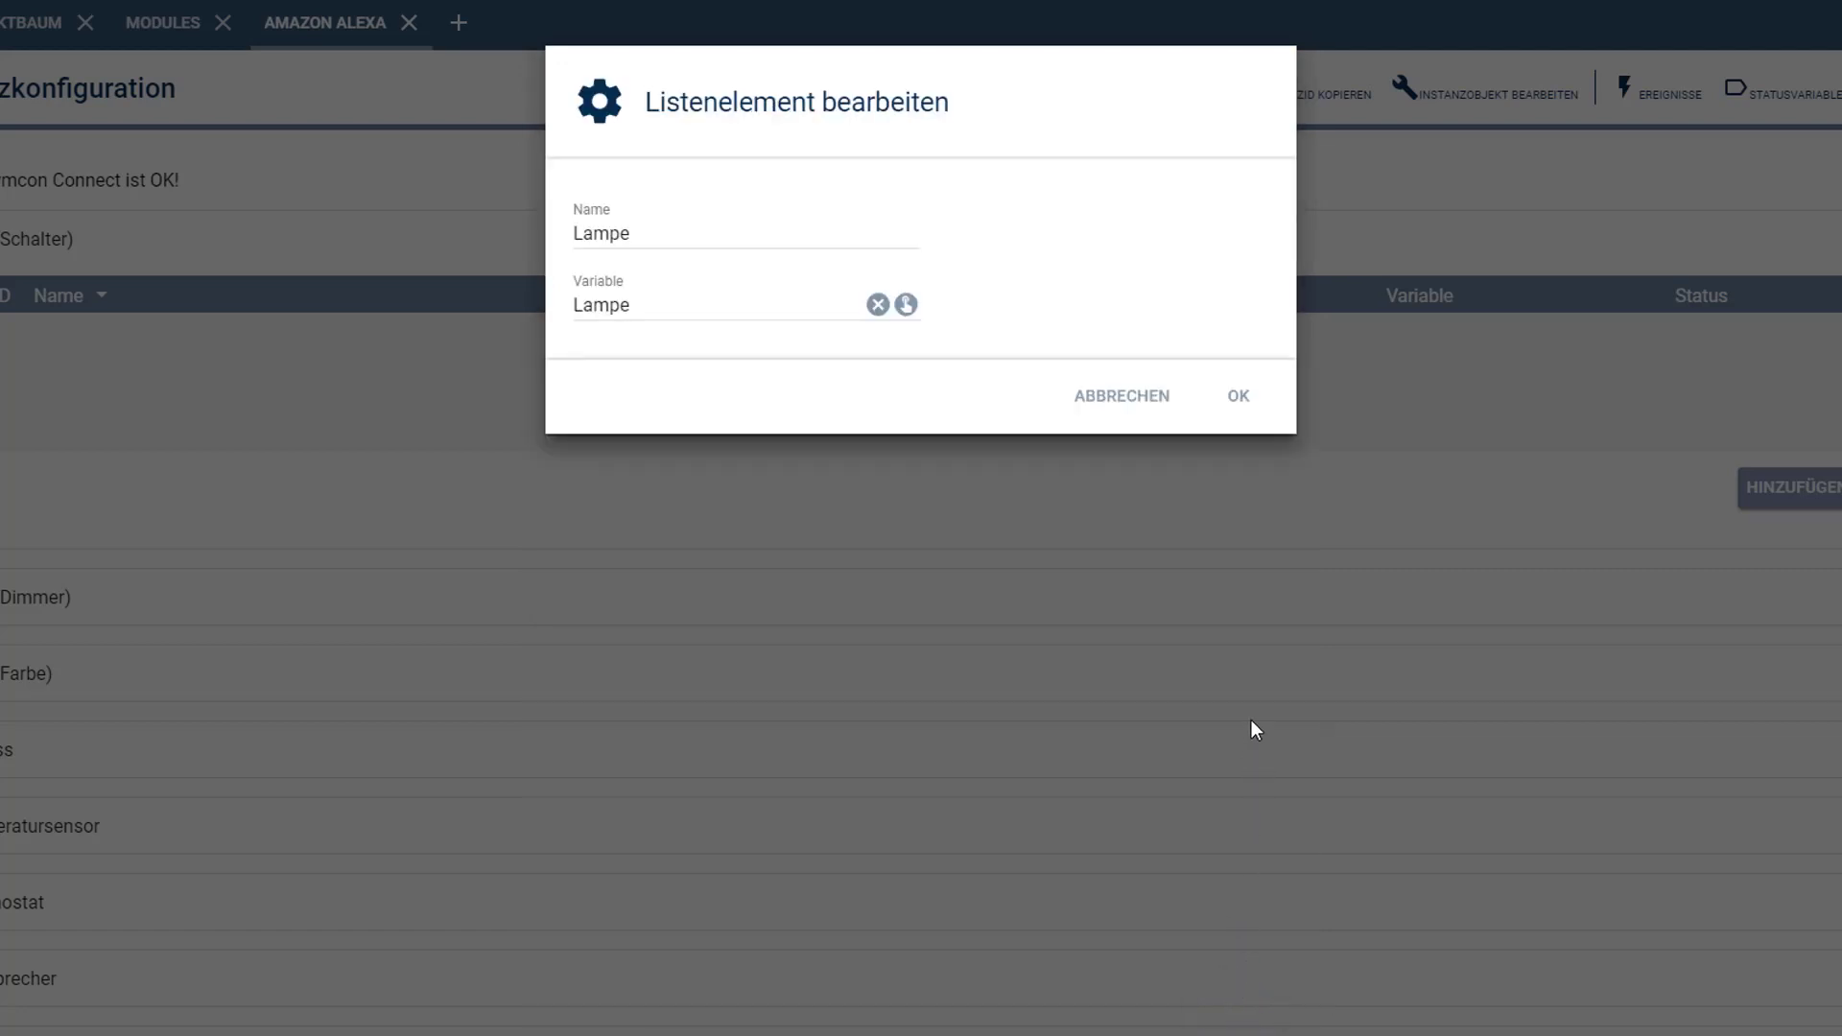
click(1238, 397)
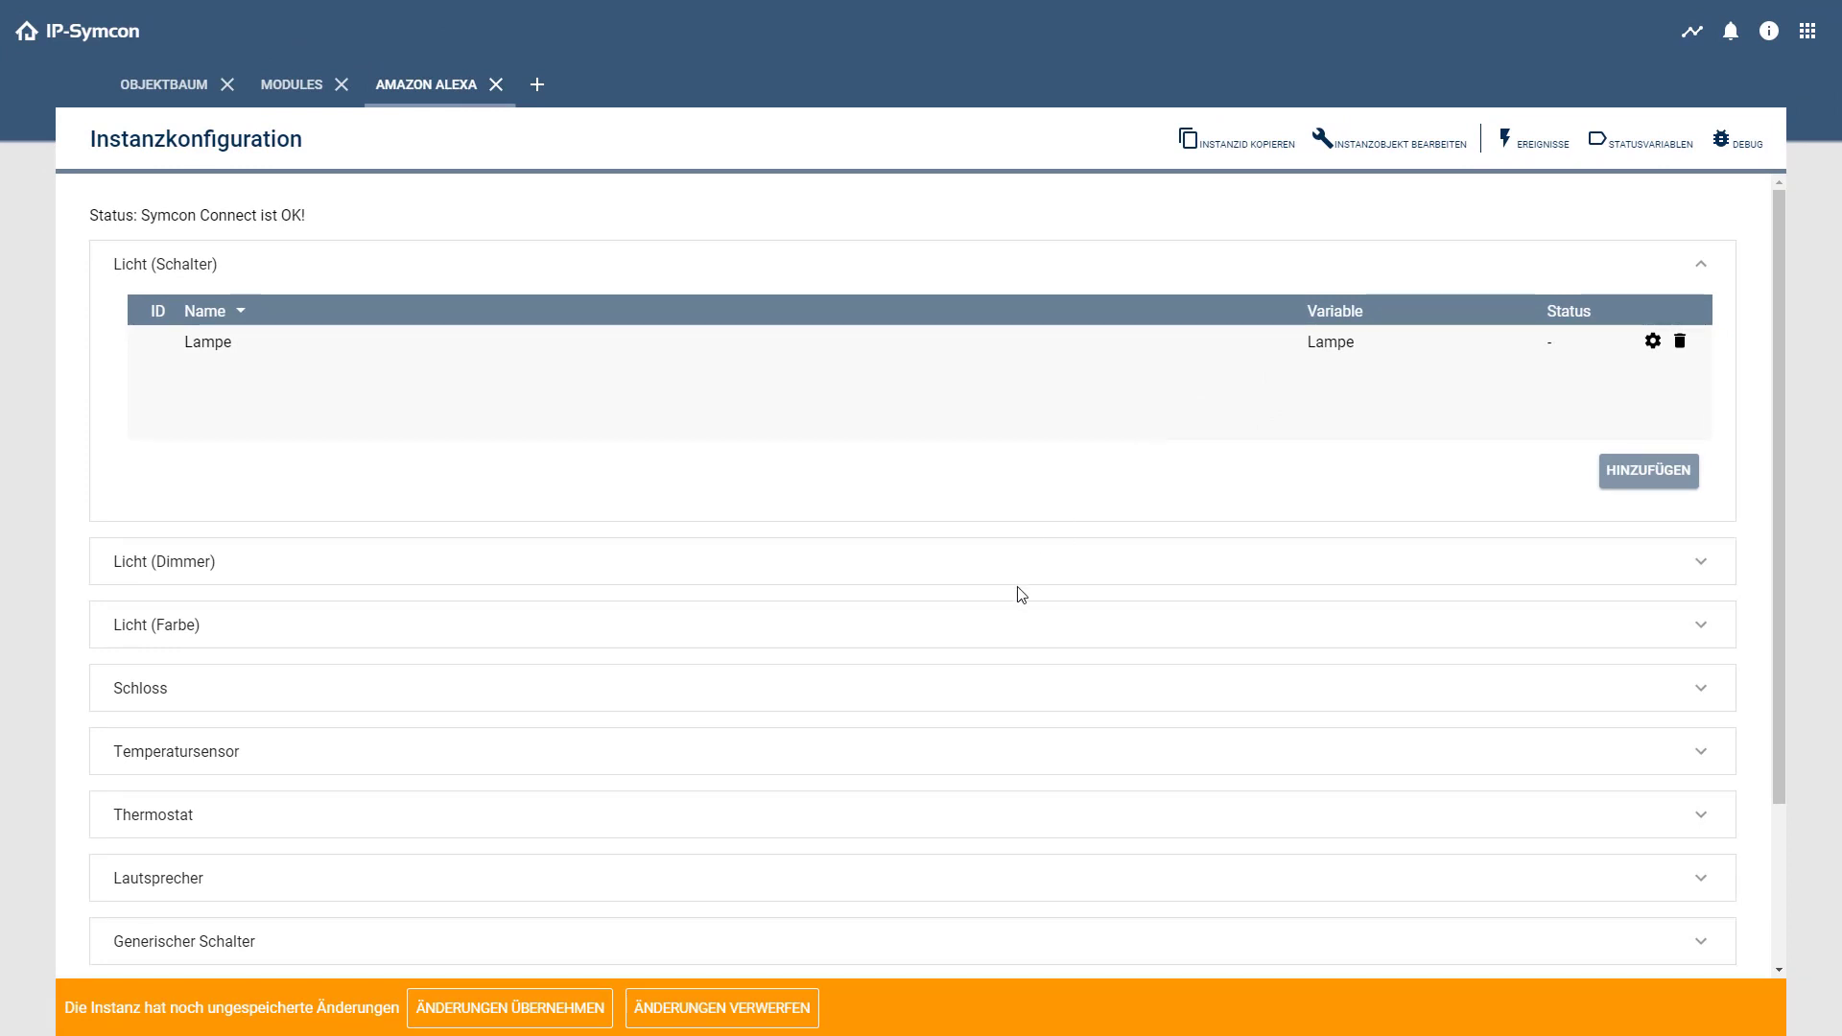
click(556, 1010)
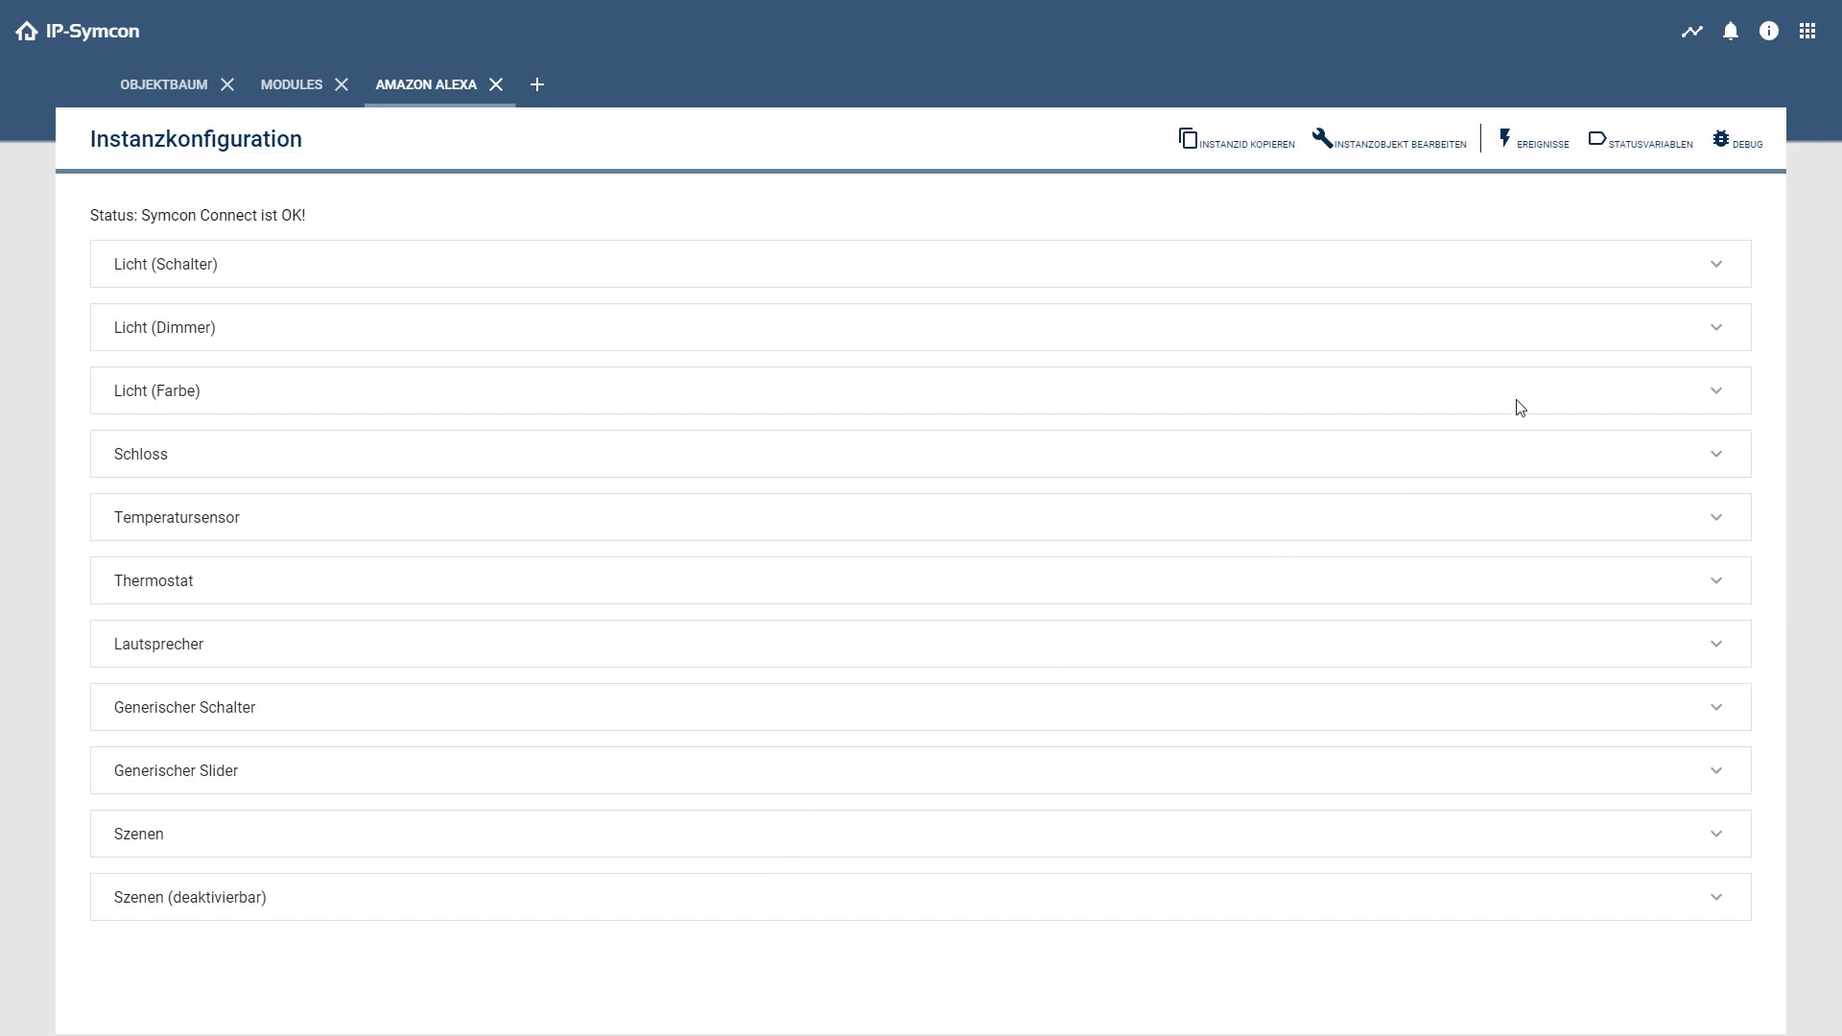
Step: Expand Licht (Schalter) to confirm the Lampe entry is listed
click(1715, 265)
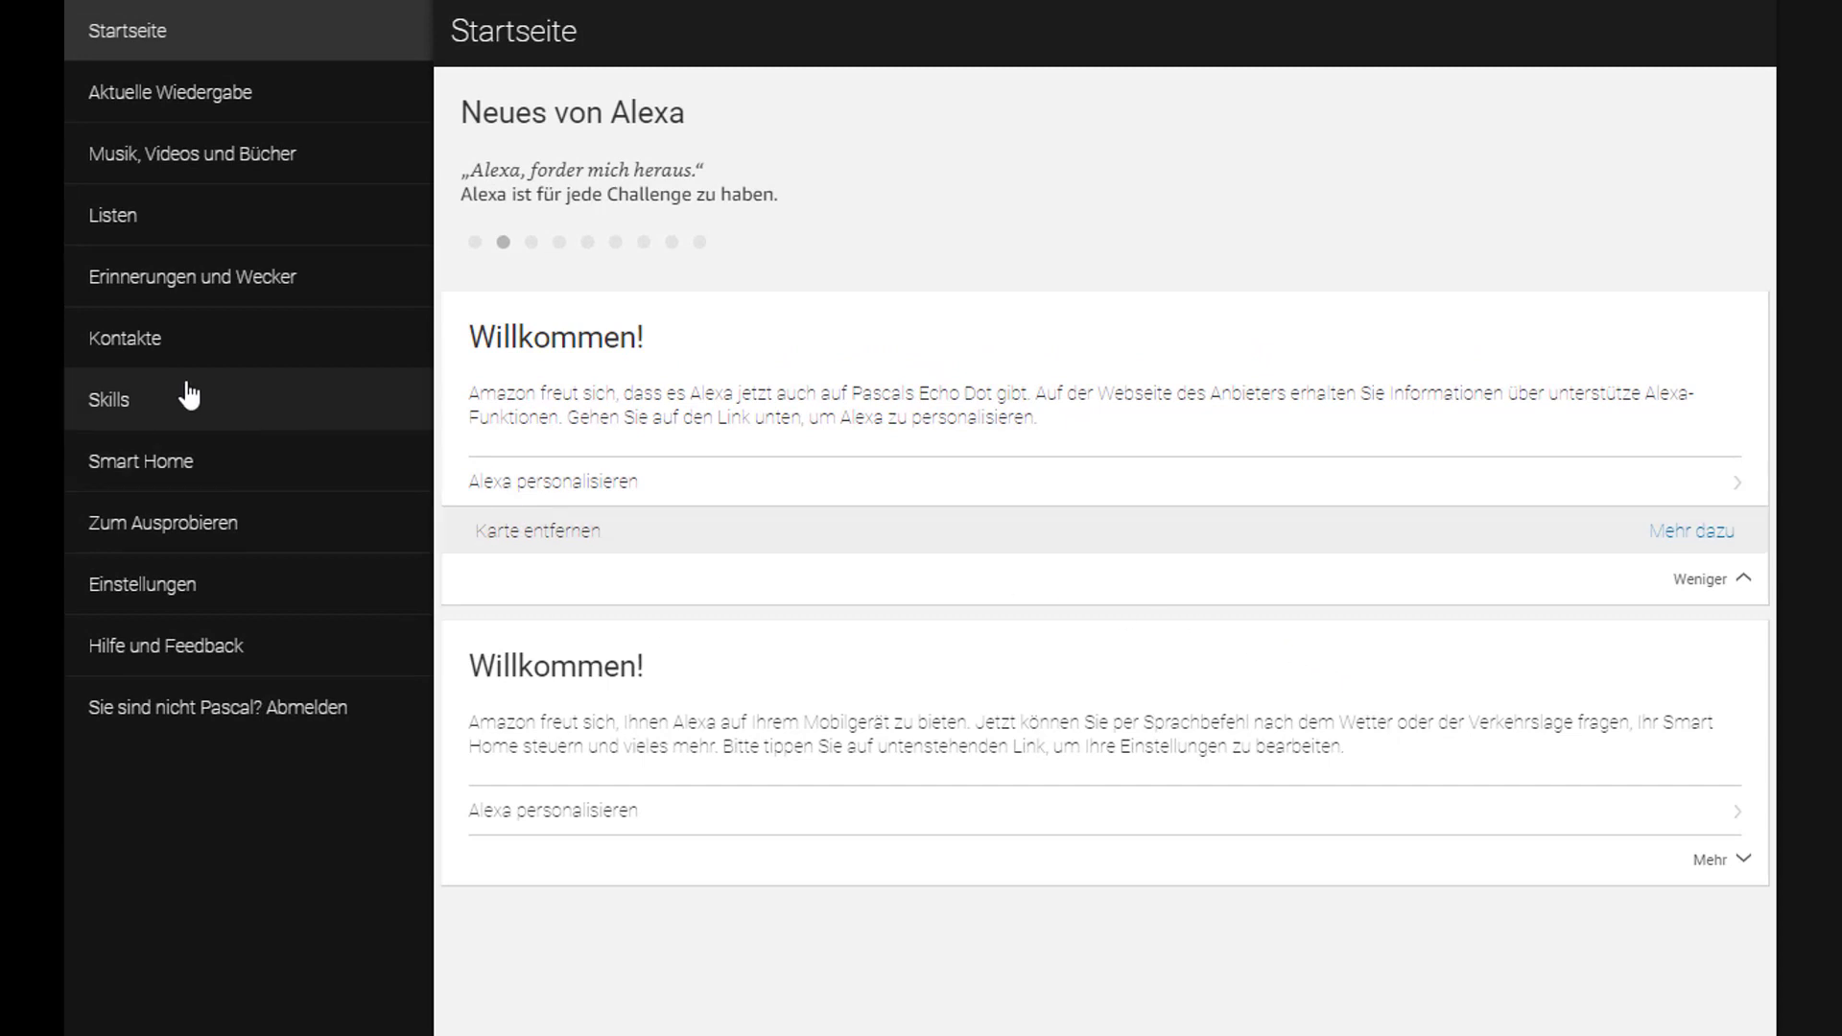
Step: Search the Alexa skills catalogue for Symcon
click(161, 401)
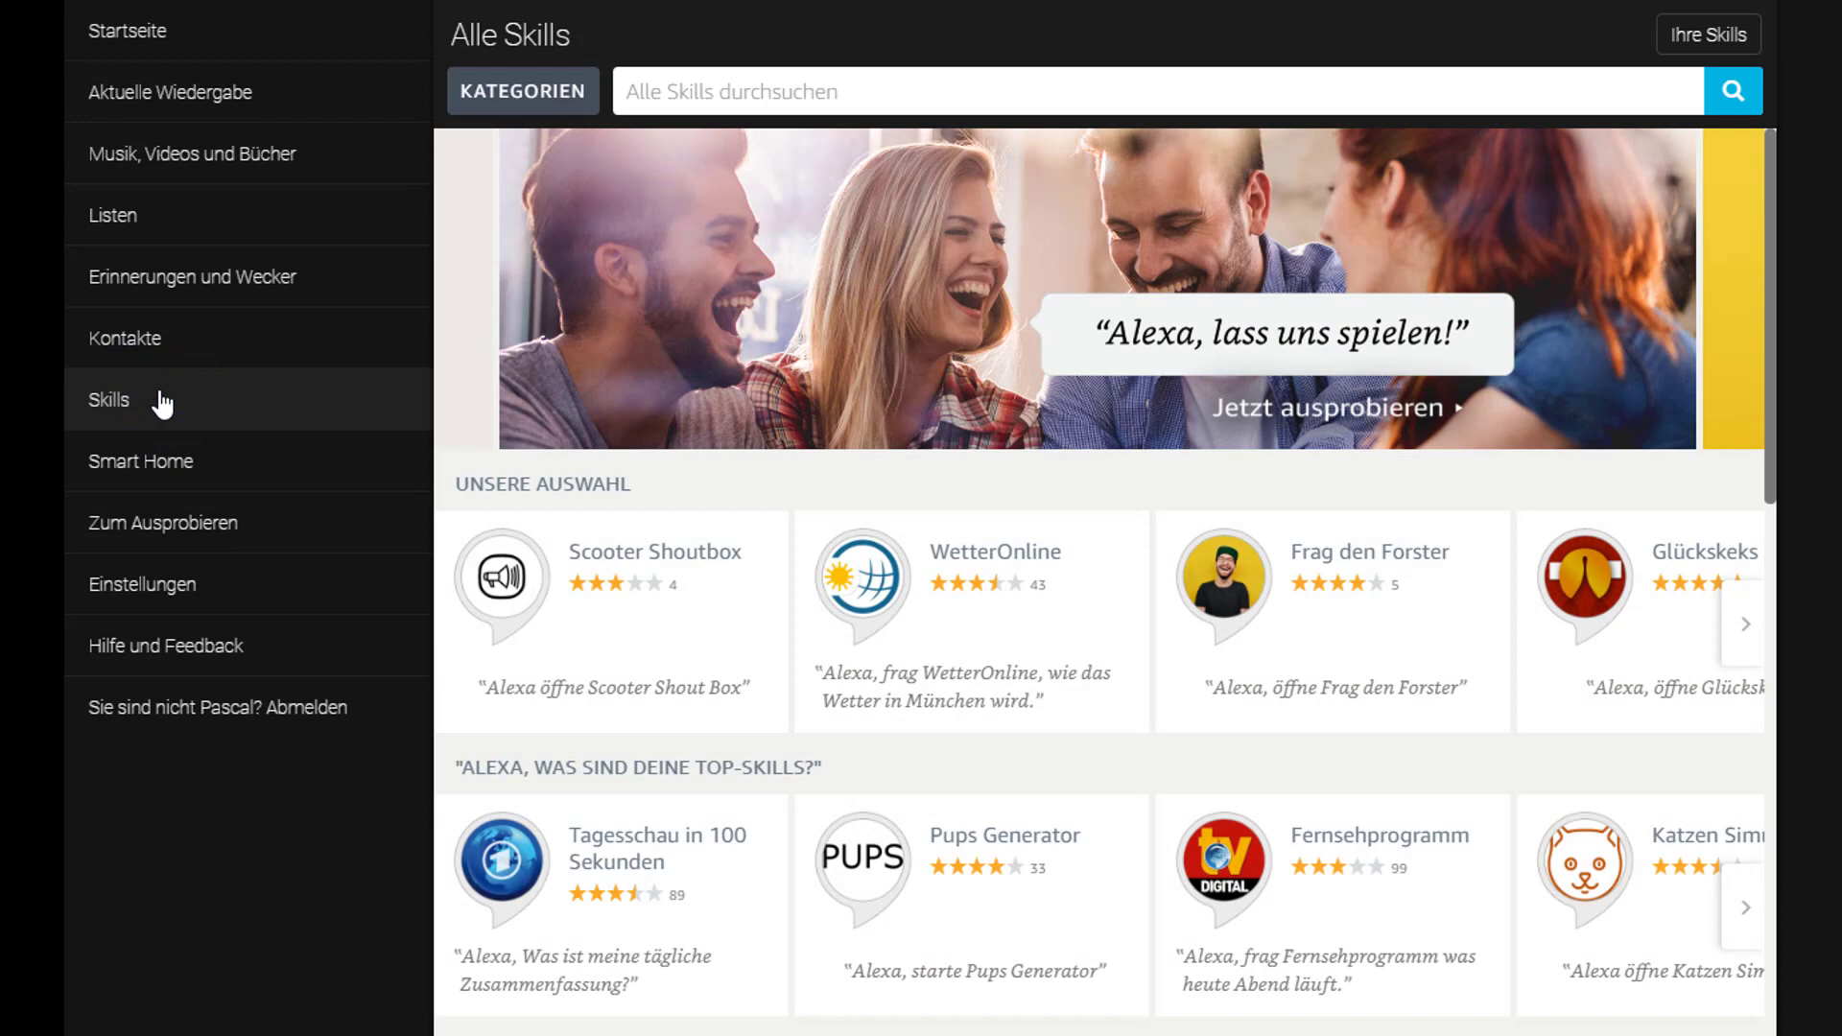
click(790, 89)
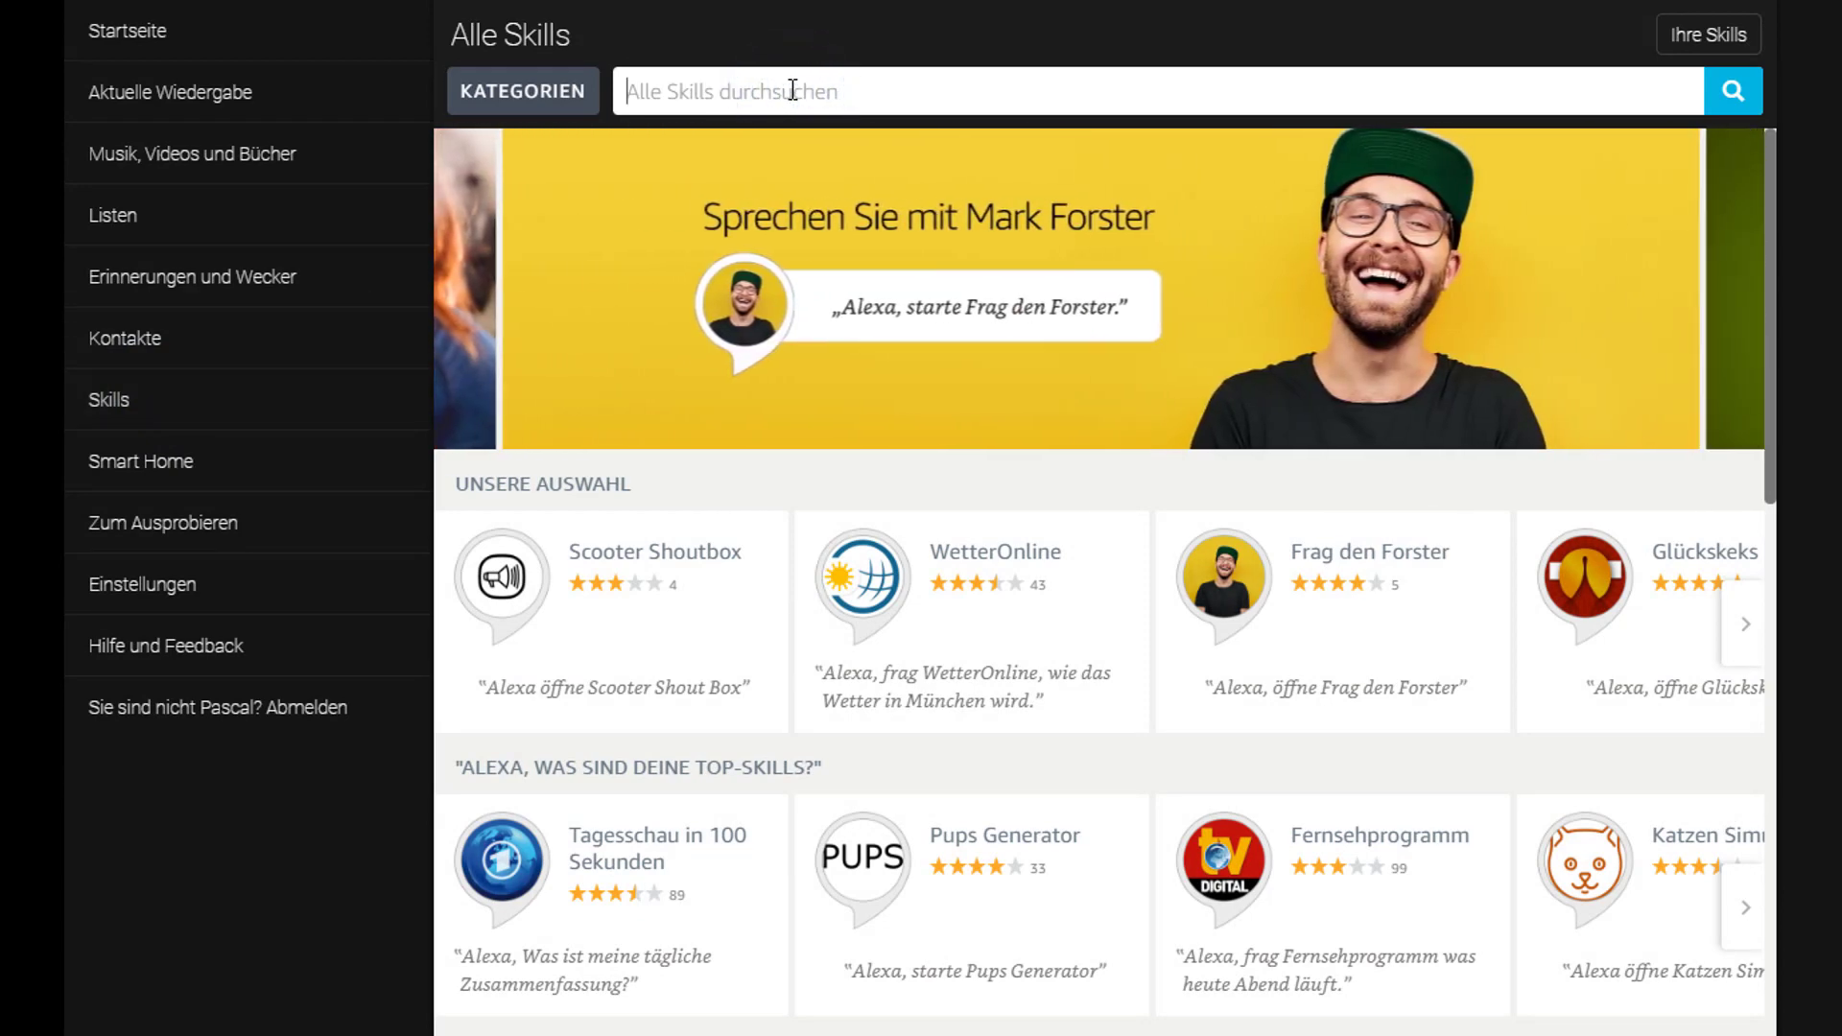
text(Symcon)
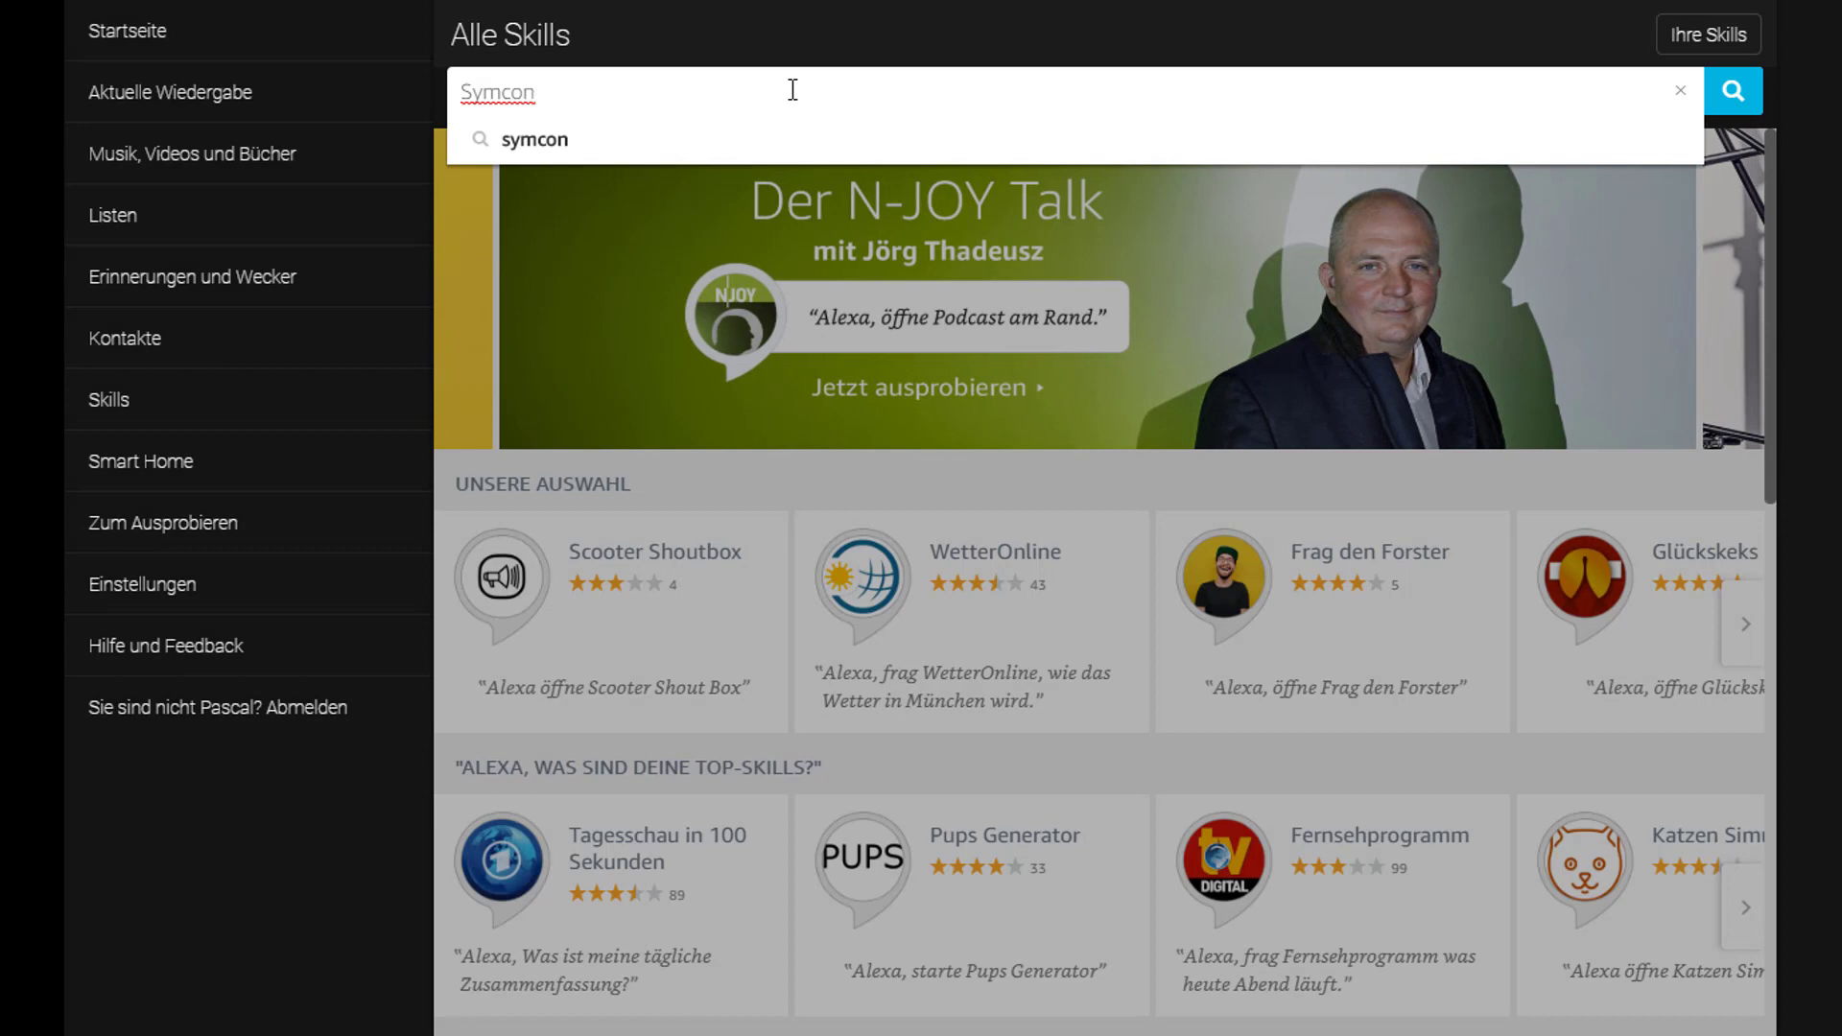
click(1739, 92)
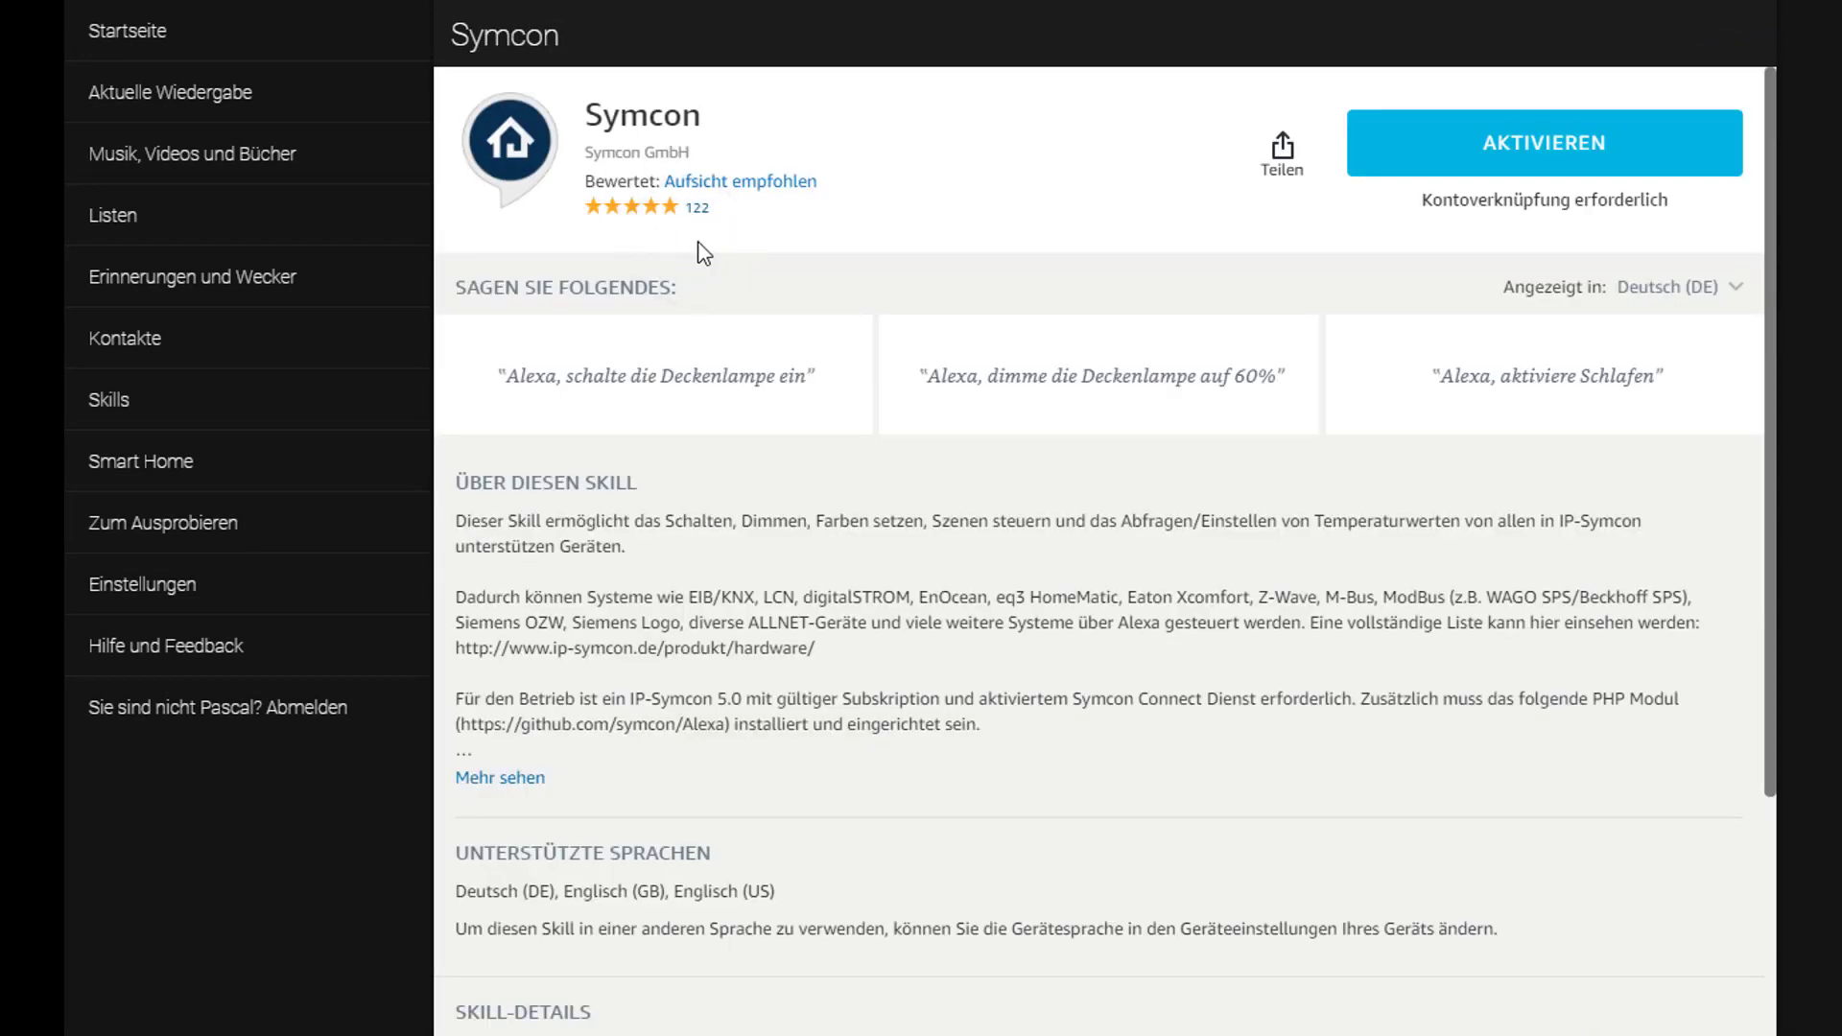
Step: Activate the Symcon skill, request the e-mailed verification code and submit it to link the account
click(1538, 161)
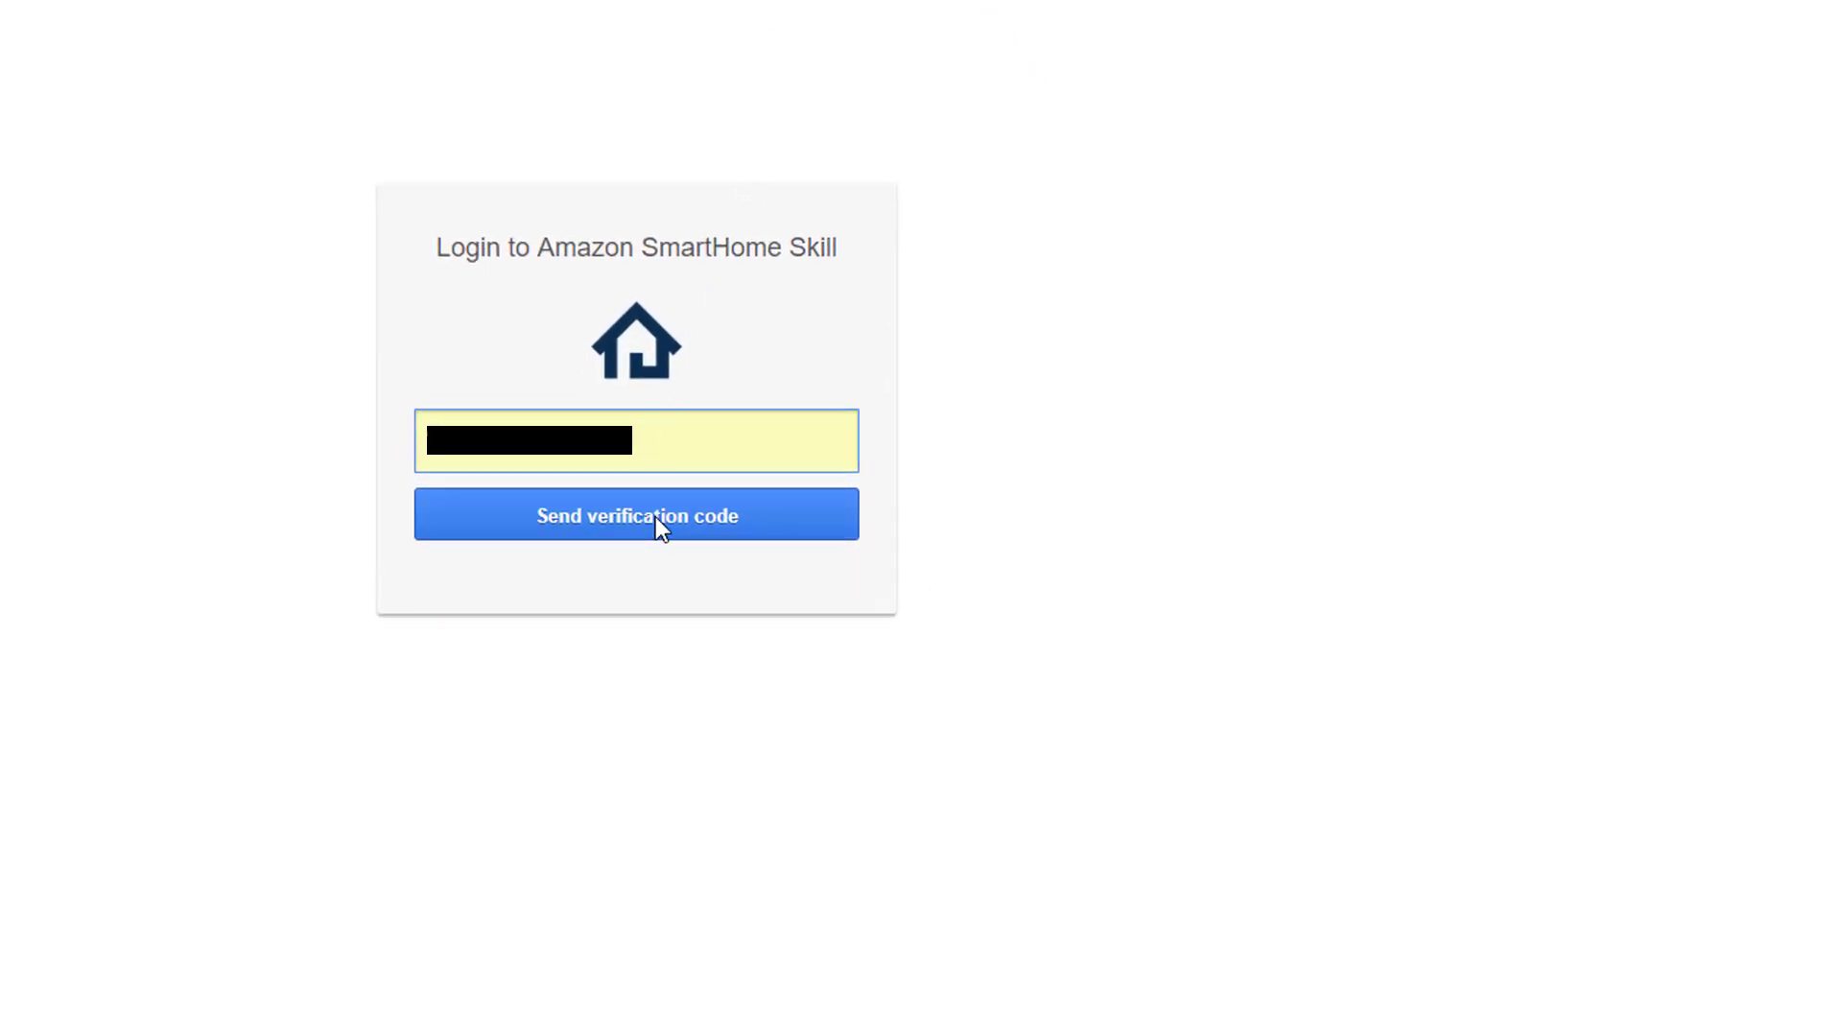
click(656, 516)
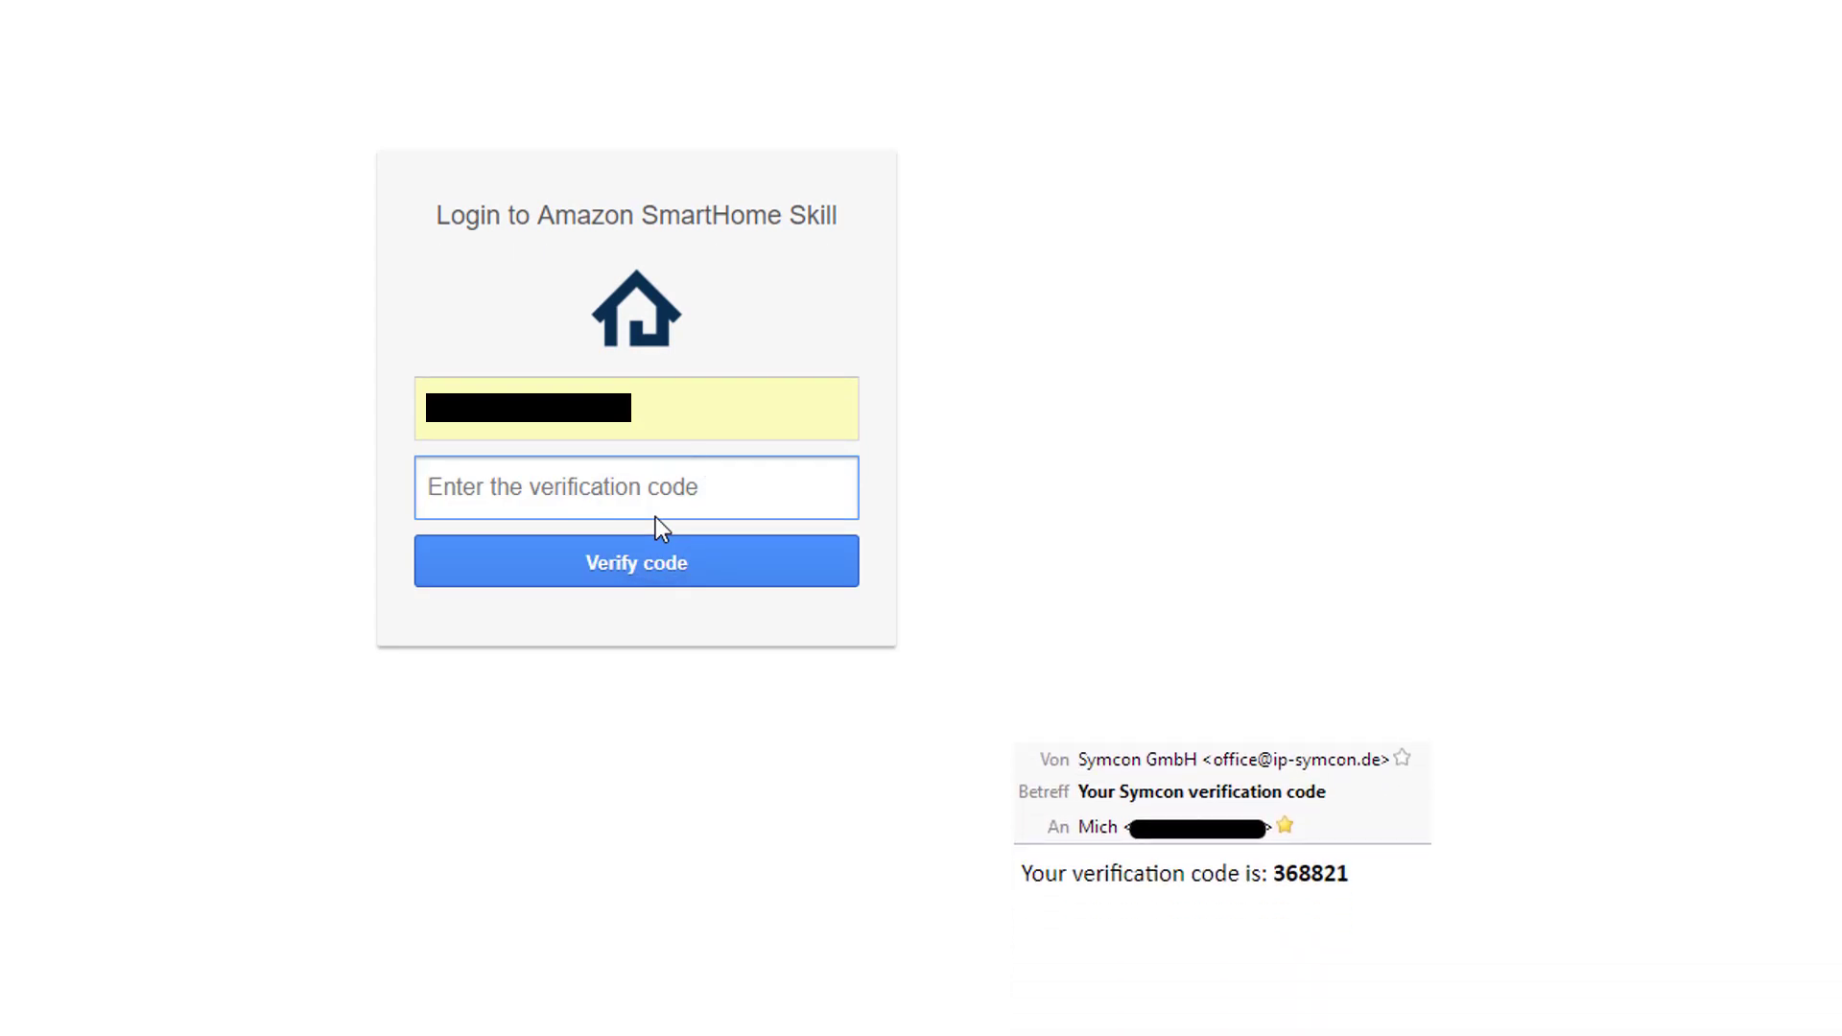
click(590, 496)
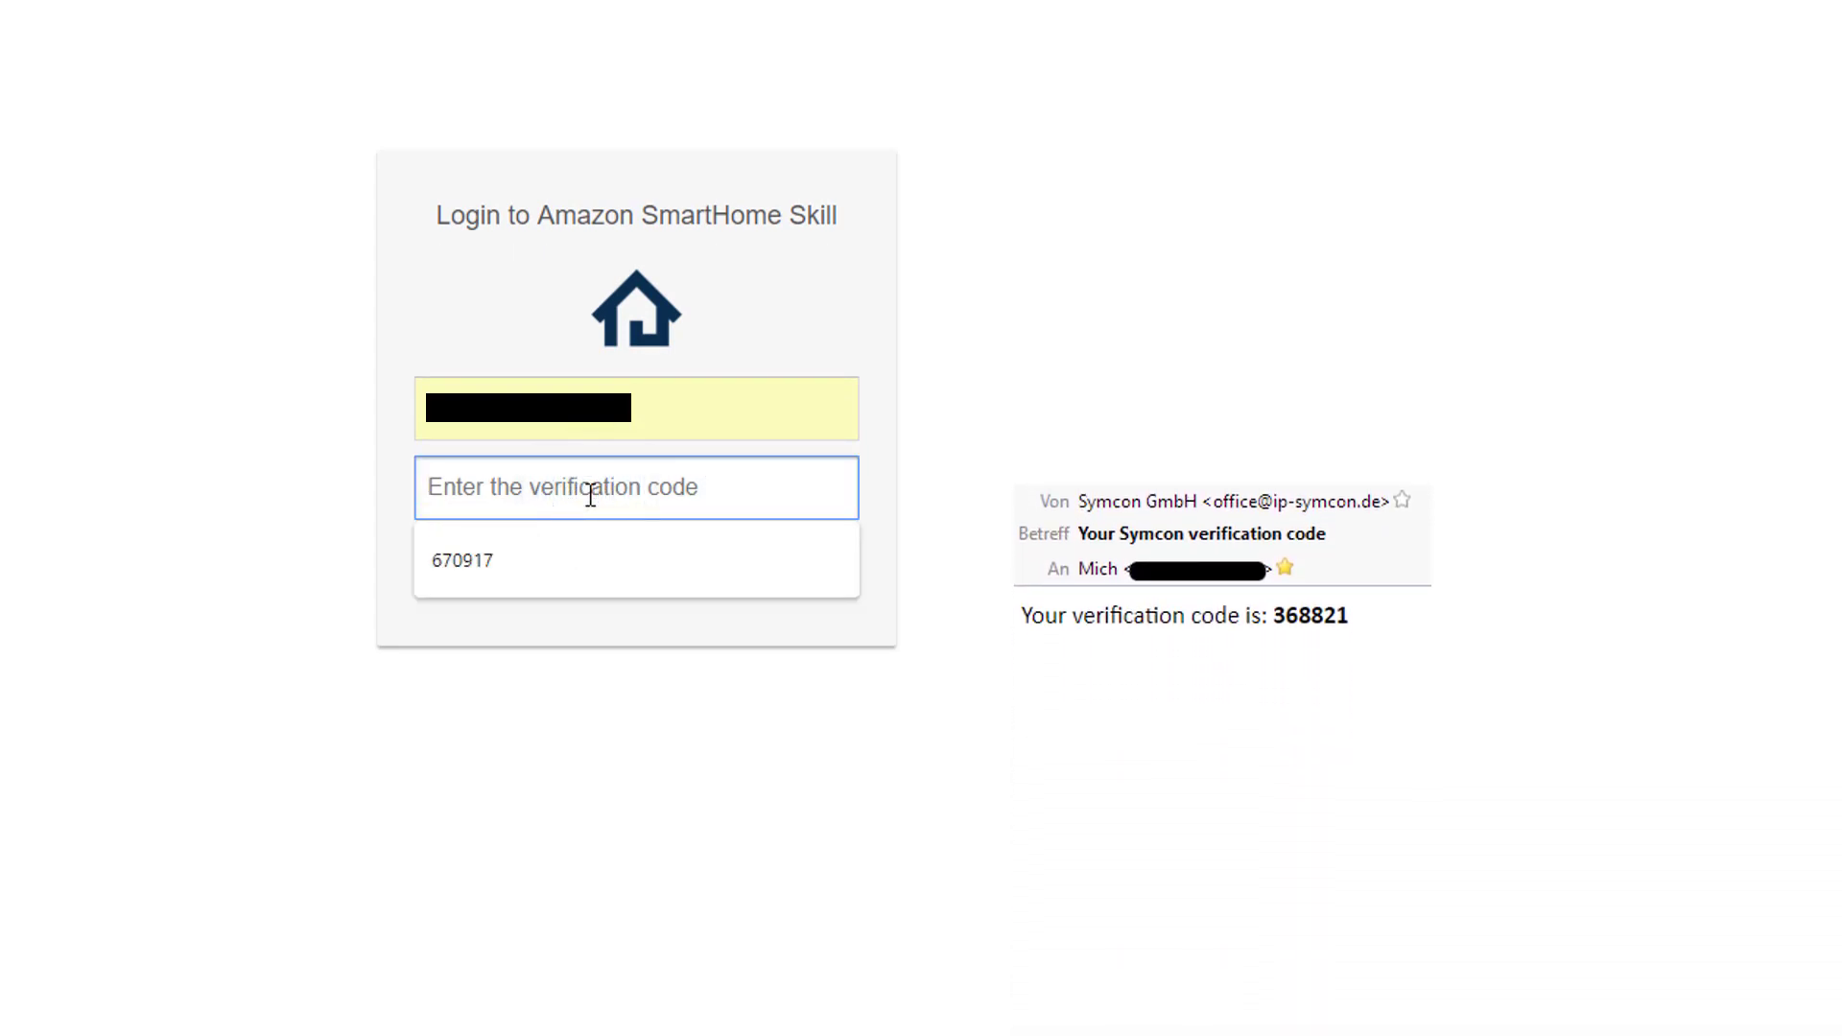
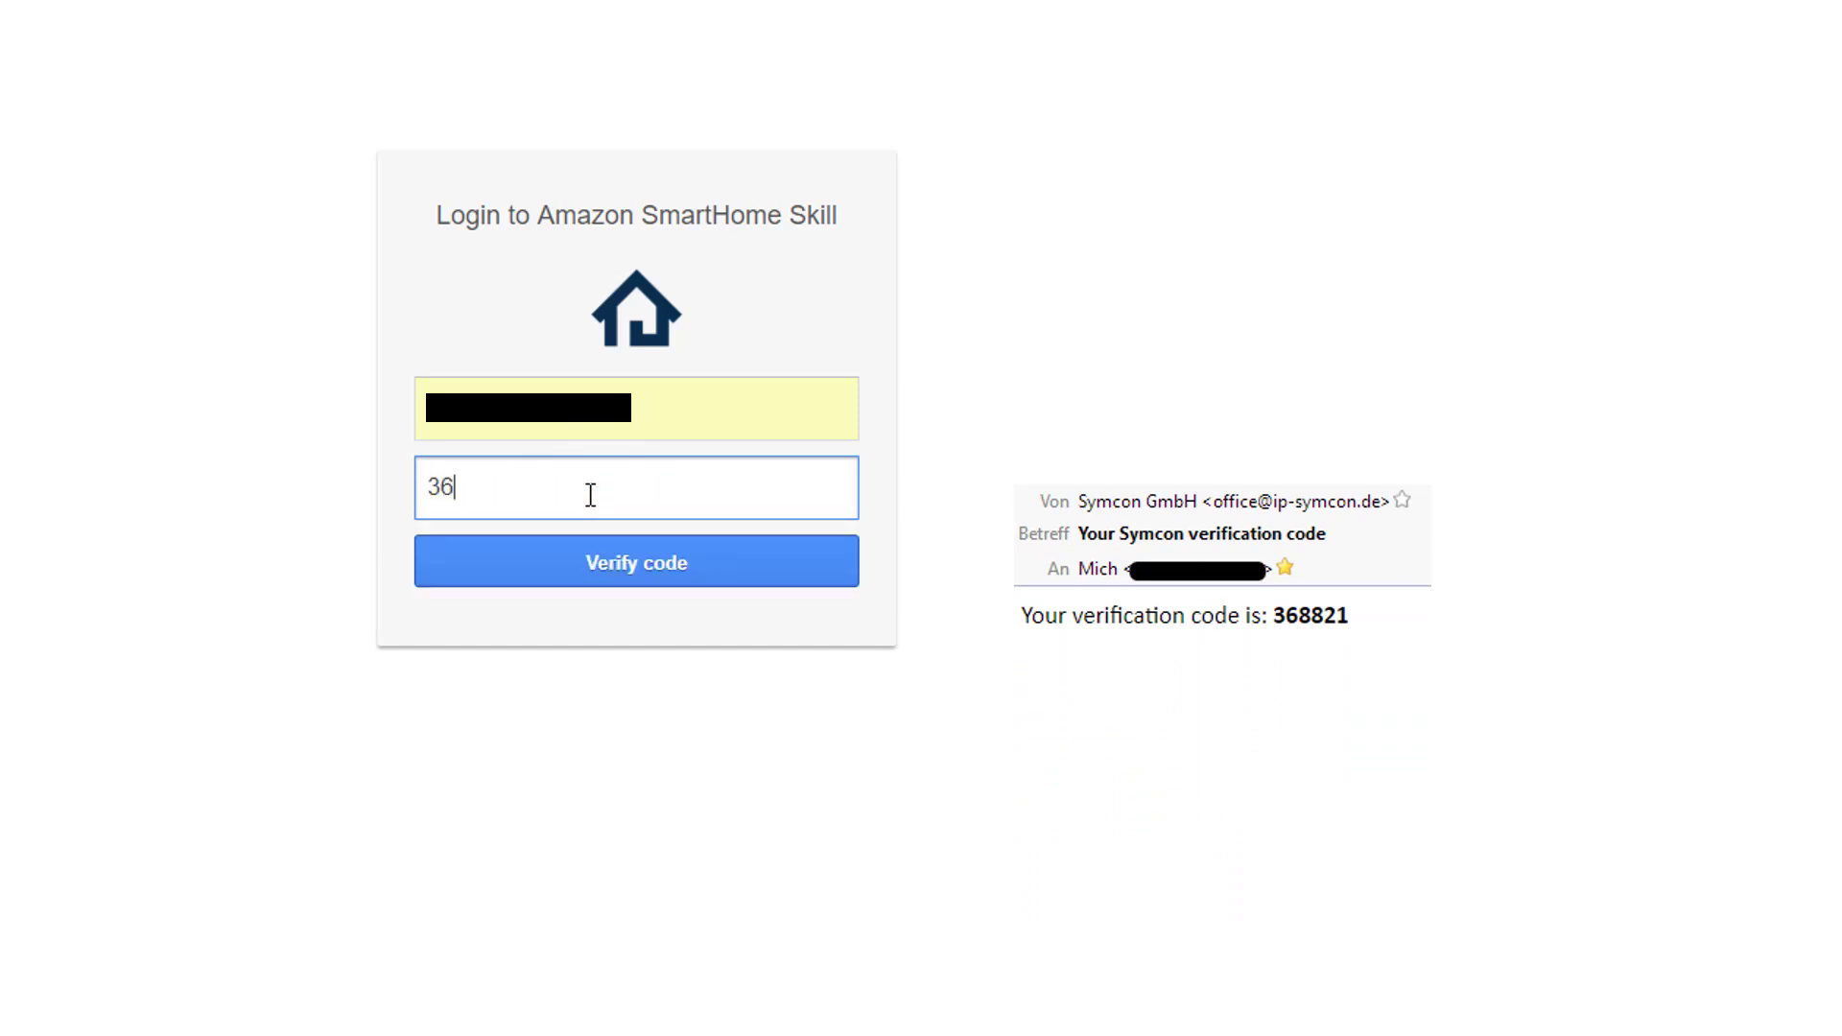
click(614, 564)
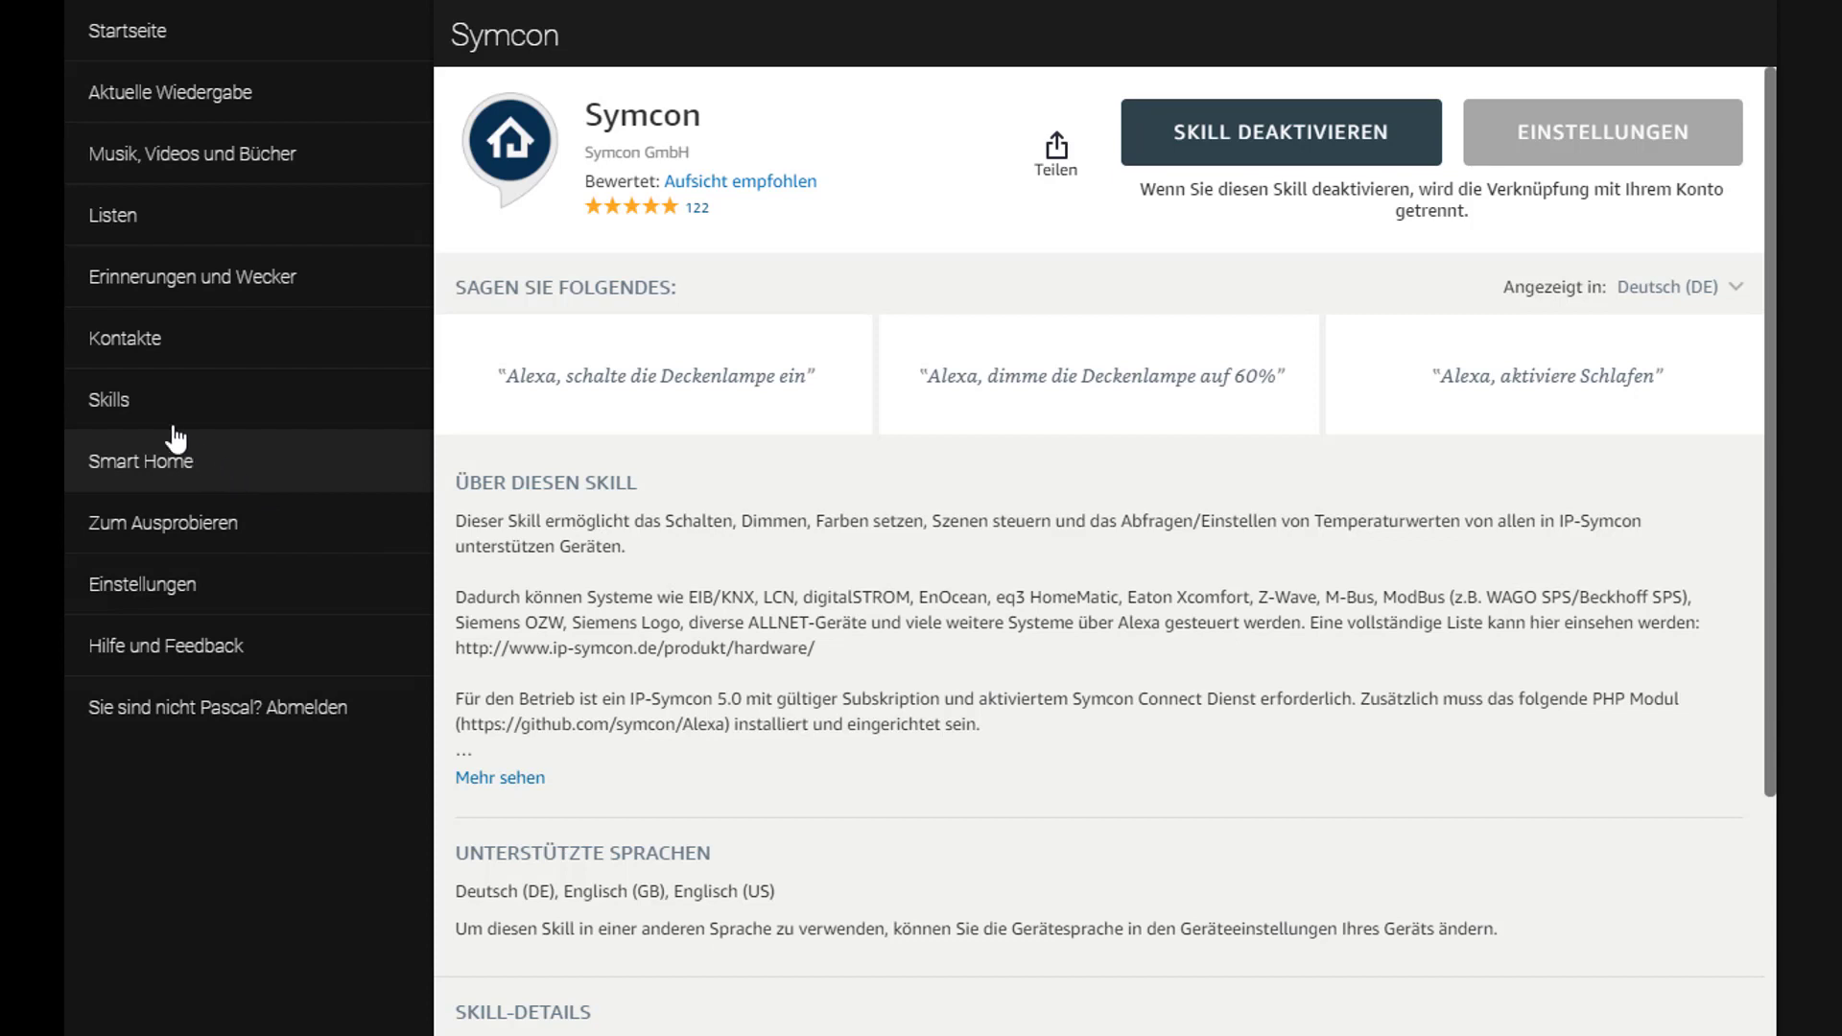
Step: Go to the Smart Home overview from the sidebar
click(160, 463)
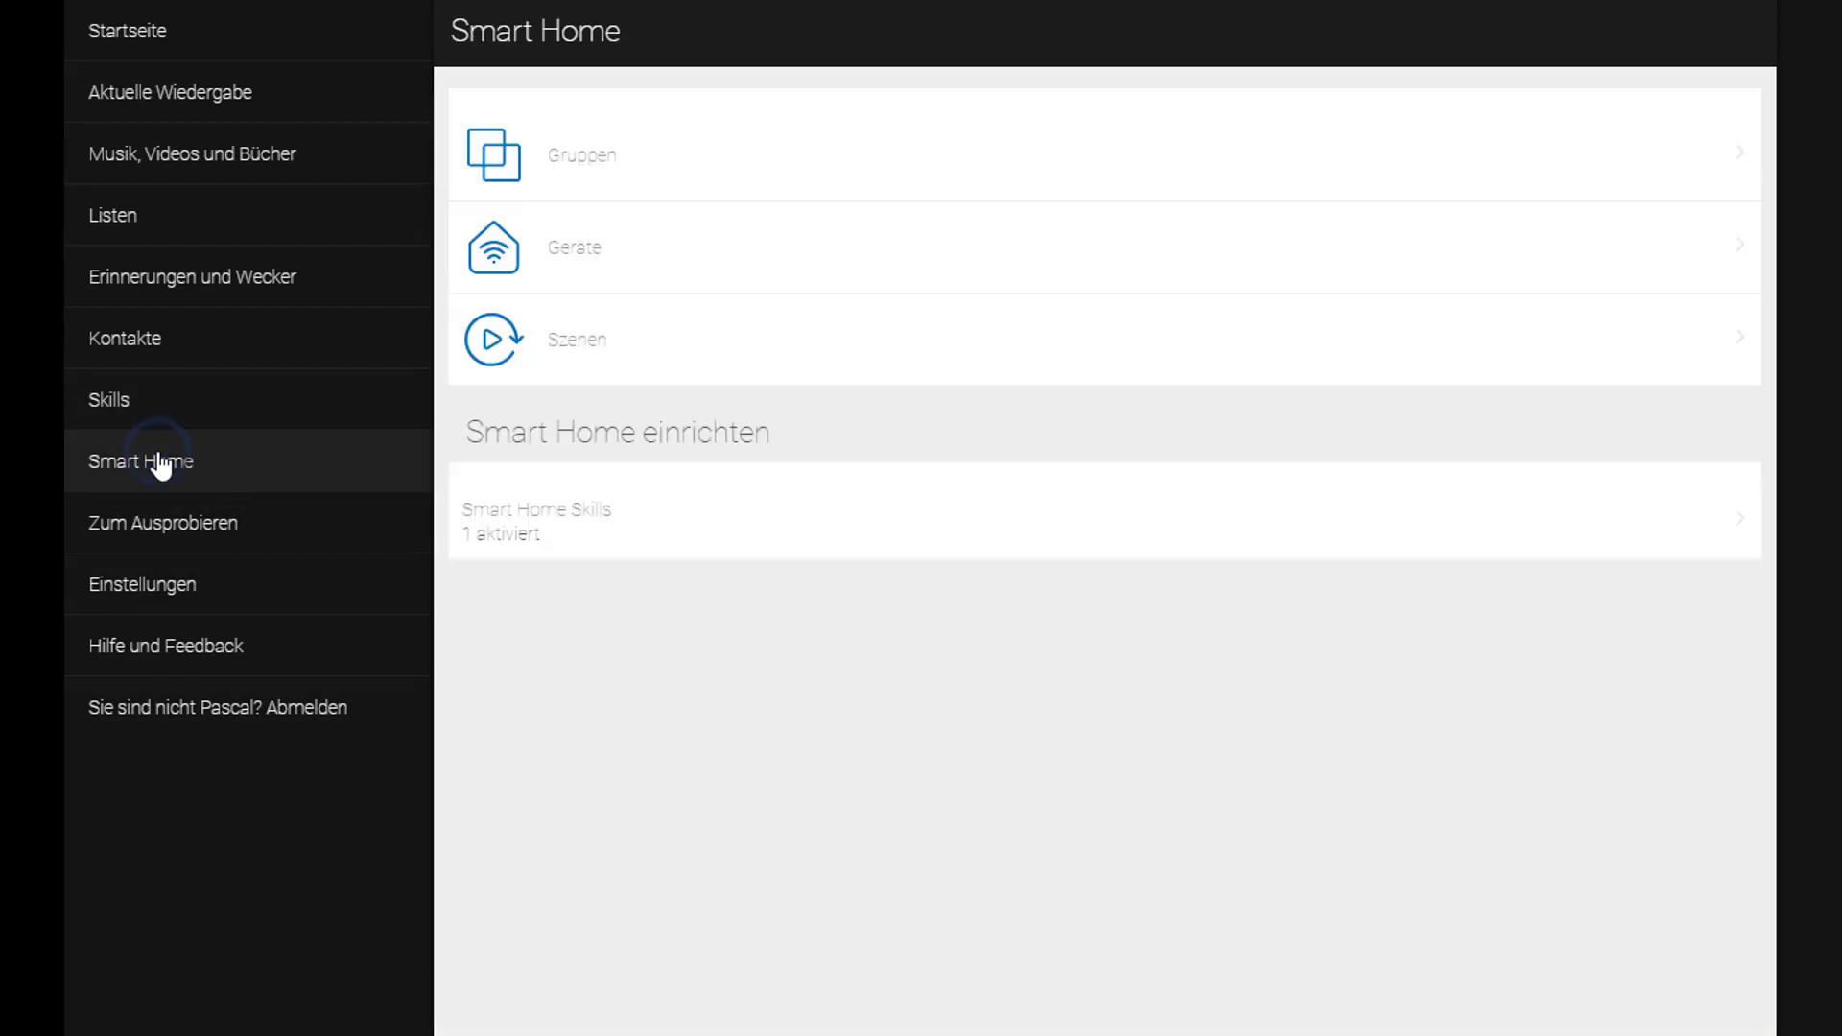